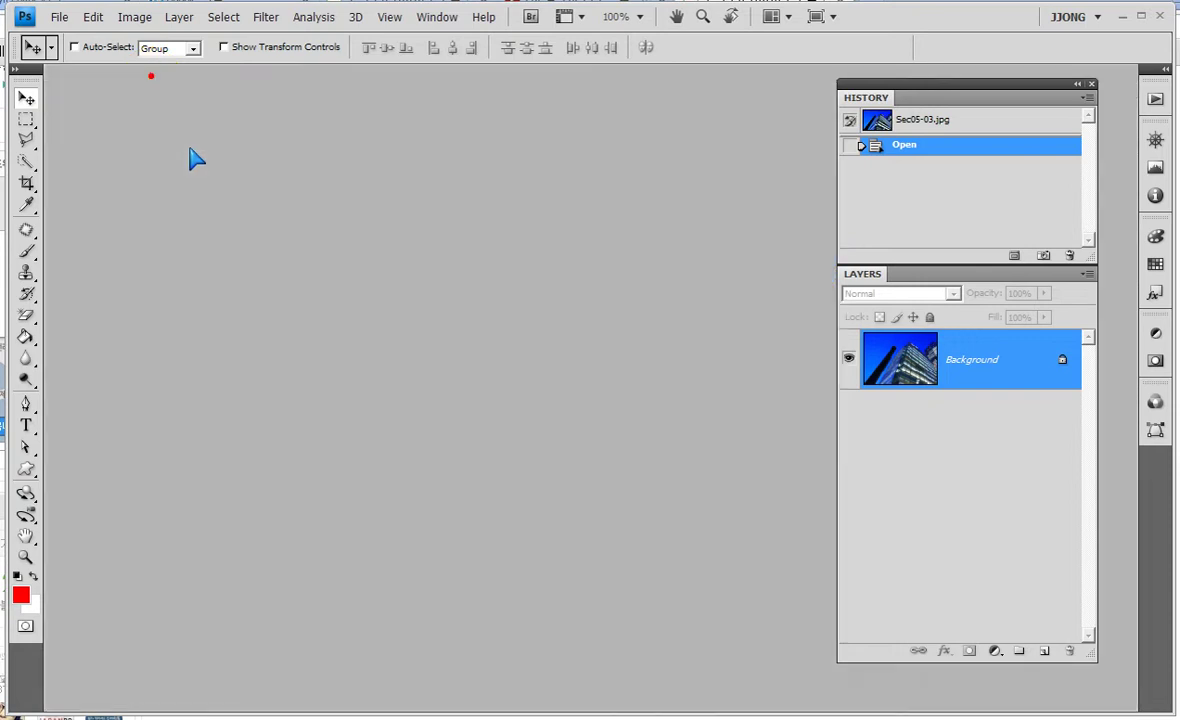
Float Sec05-03.jpg in its own window and enlarge it to show the whole photo.
drag(152, 85, 192, 157)
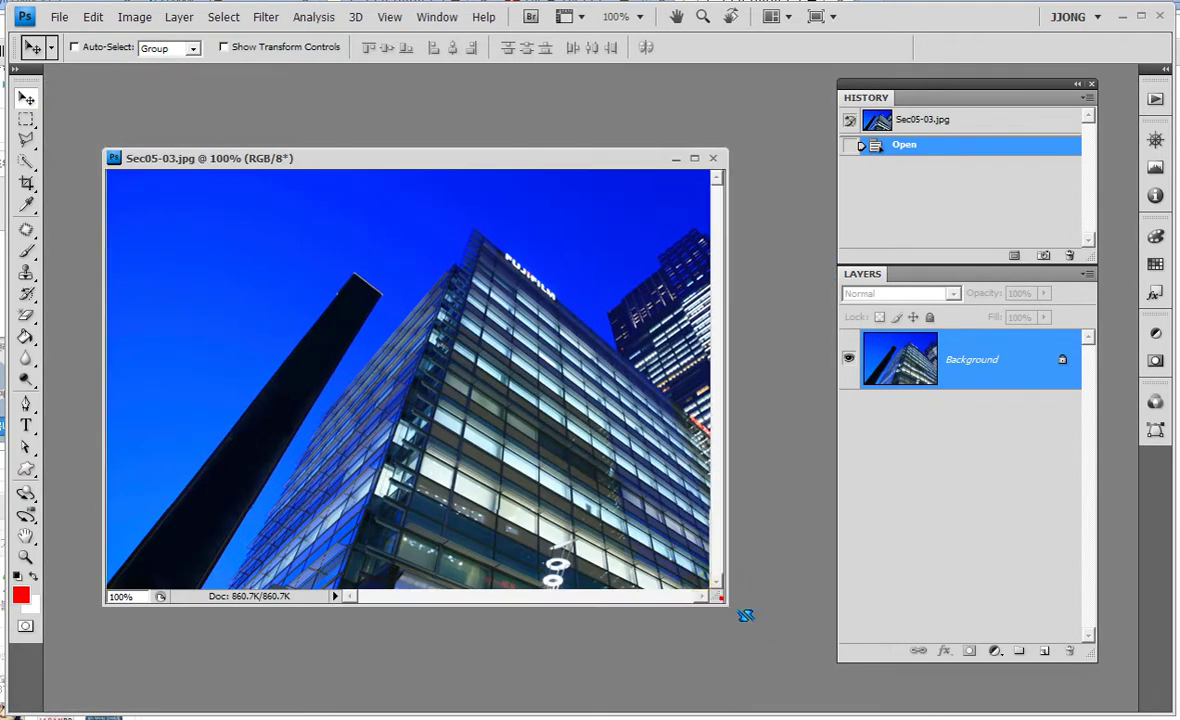
drag(745, 615, 820, 668)
drag(211, 158, 190, 113)
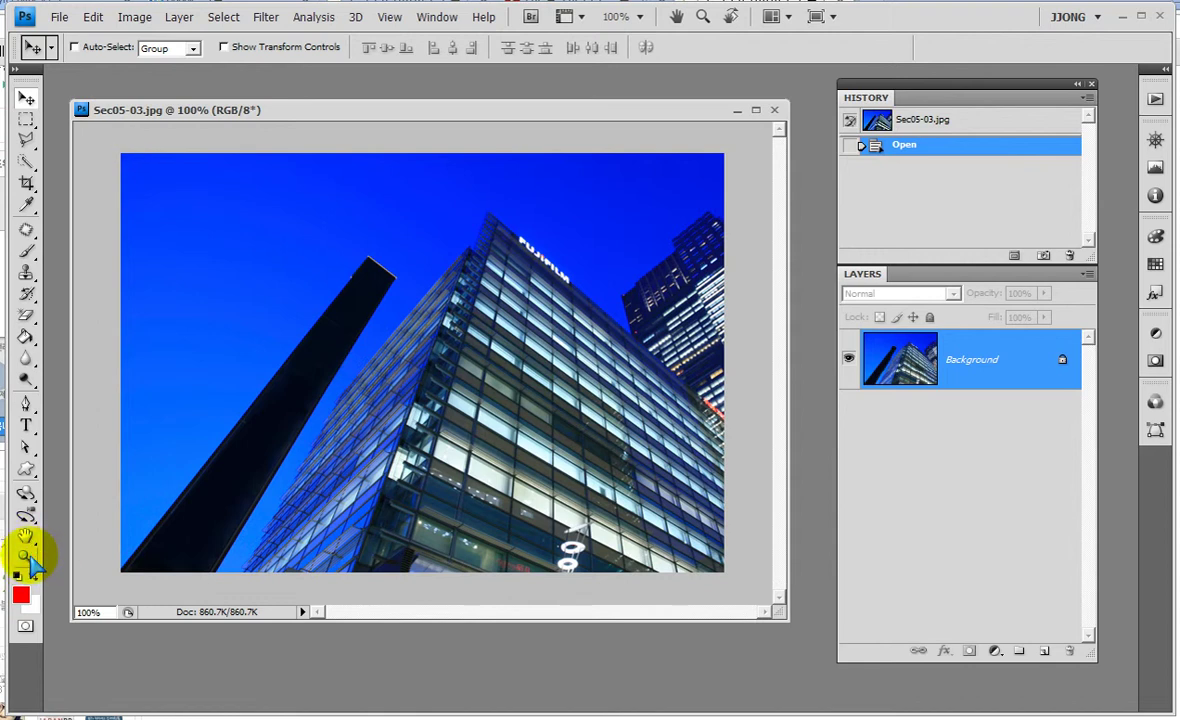
Make white the foreground colour and set the Horizontal Type tool to 14 pt.
click(17, 576)
click(35, 576)
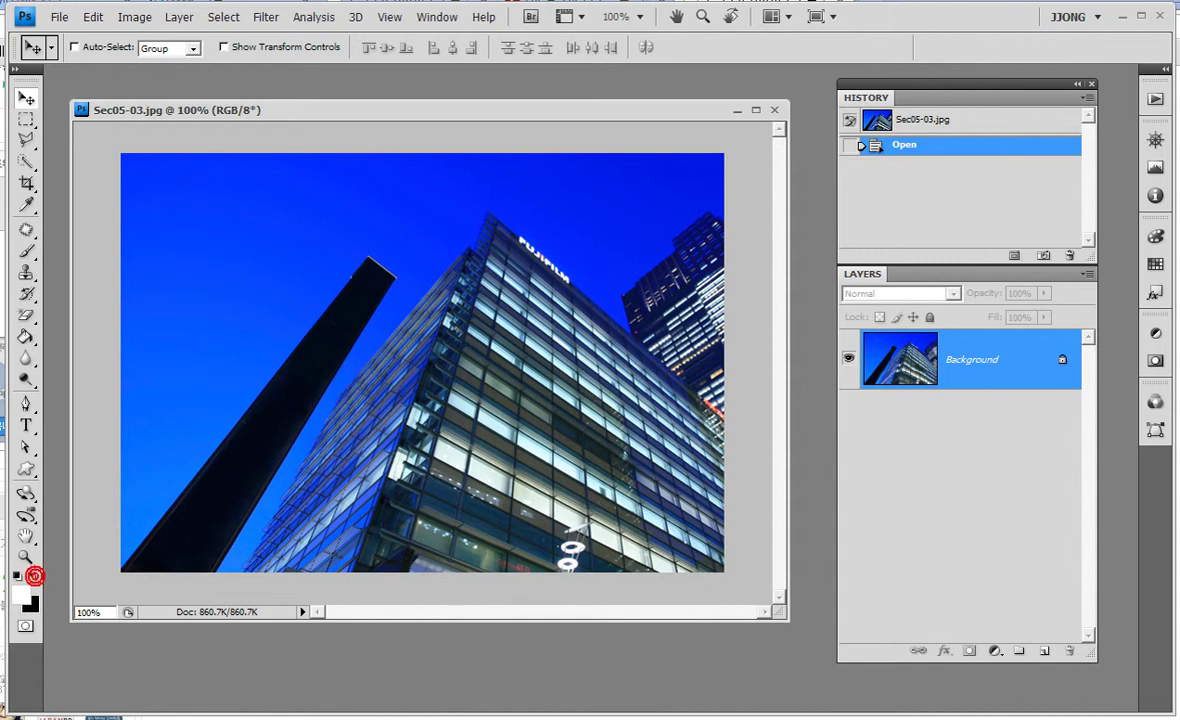
click(26, 425)
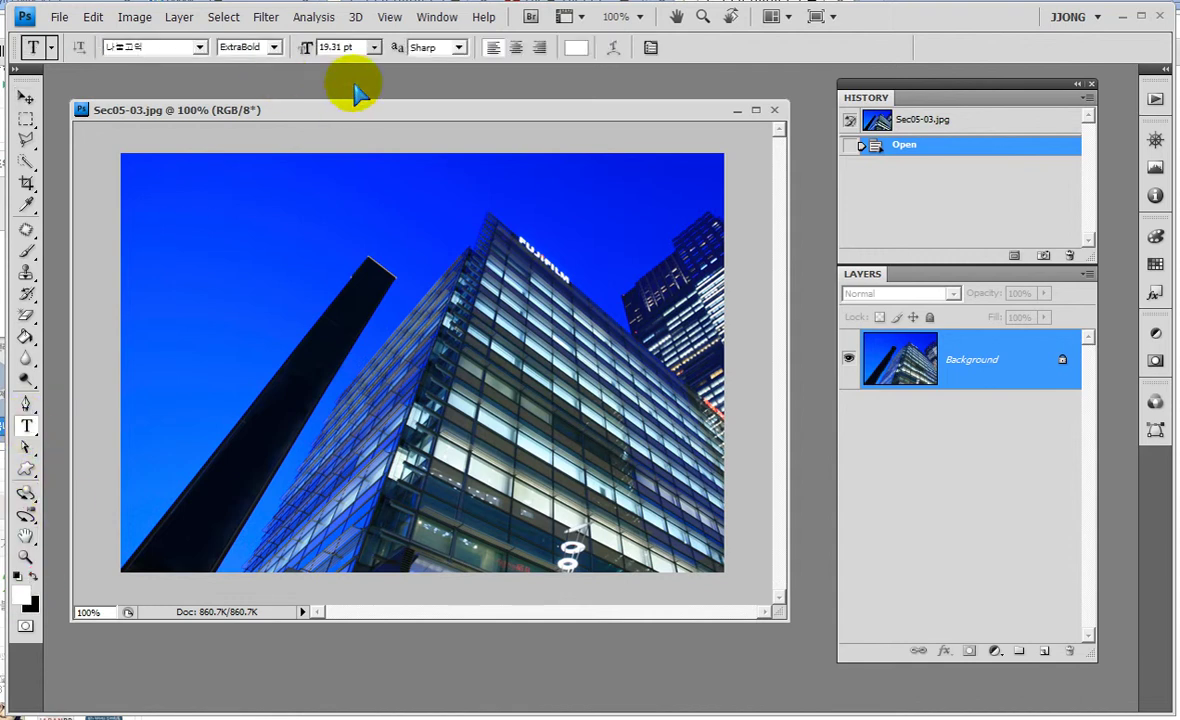
click(374, 47)
click(335, 181)
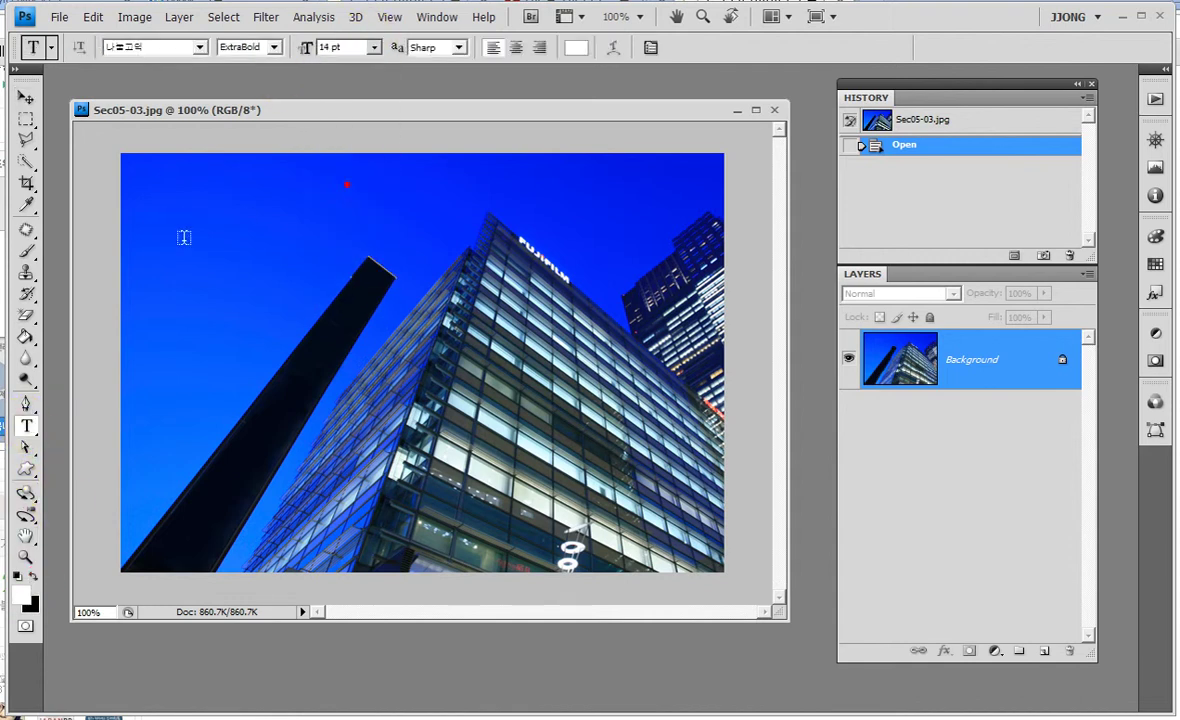
Type 휴먼컴퓨터아트학원 in the upper left of the photo and commit it.
click(146, 273)
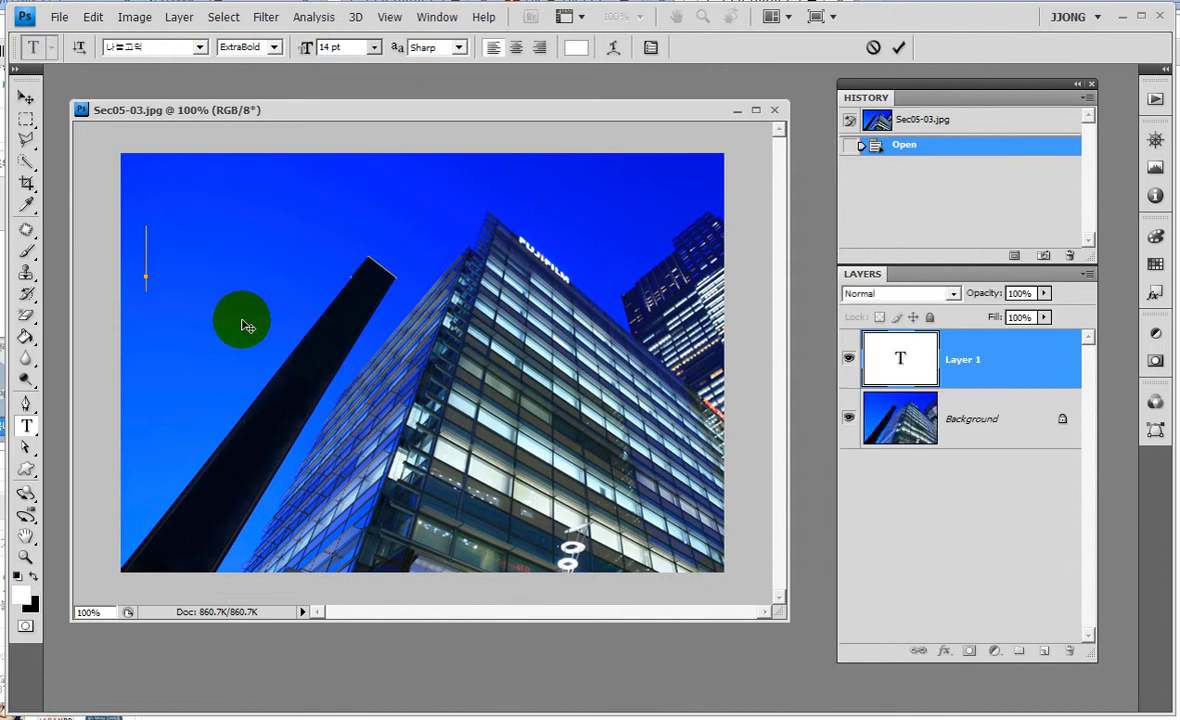
text(휴먼컴ㅍ)
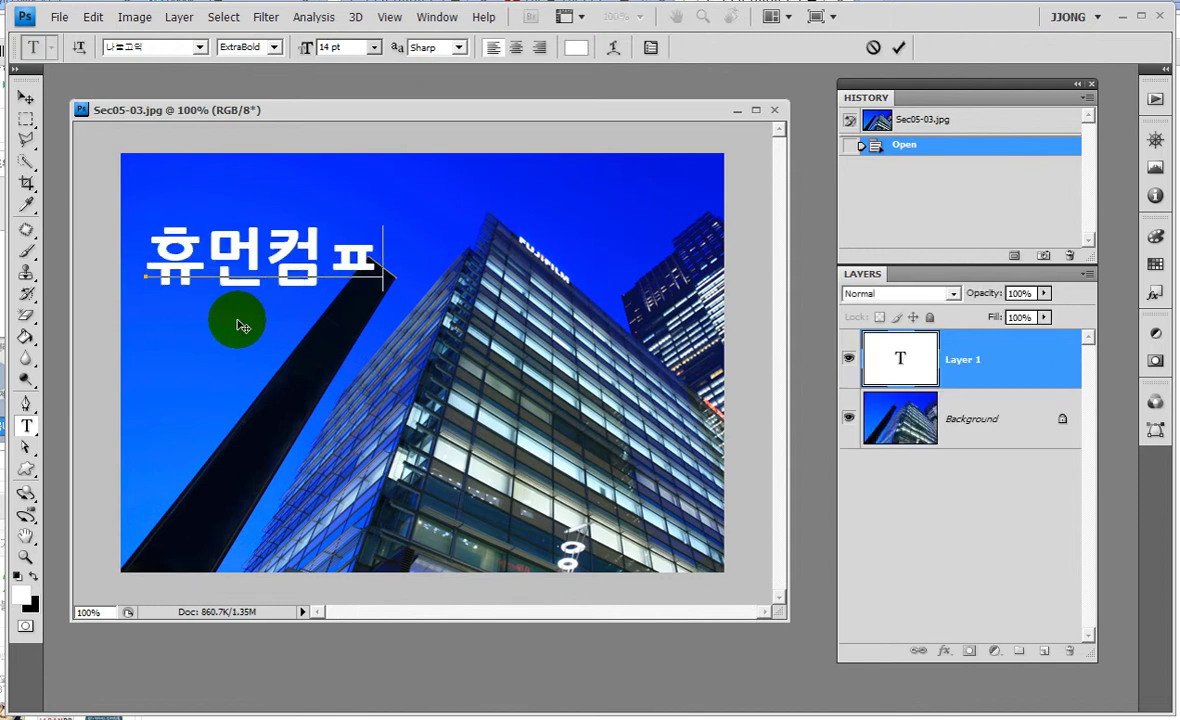
text(ㅠ터아ㅌㅗㅇ)
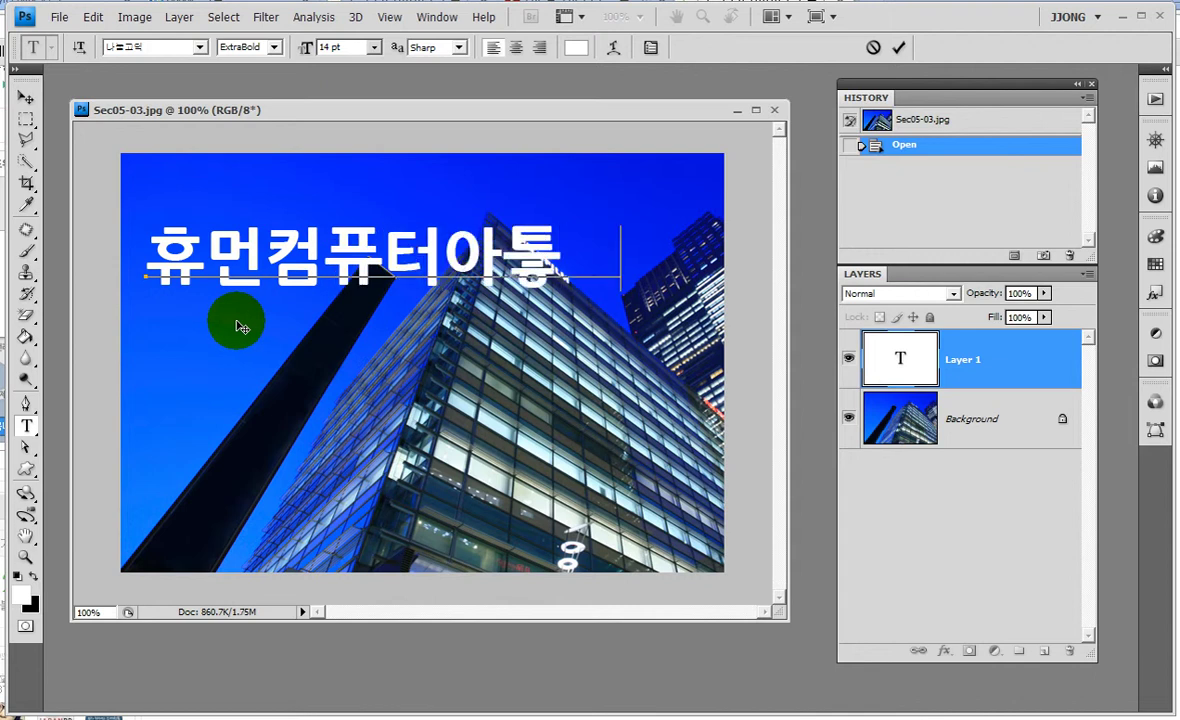
key(BackSpace)
key(BackSpace)
text(ㅡ학ㅇㅜㅓㄴ)
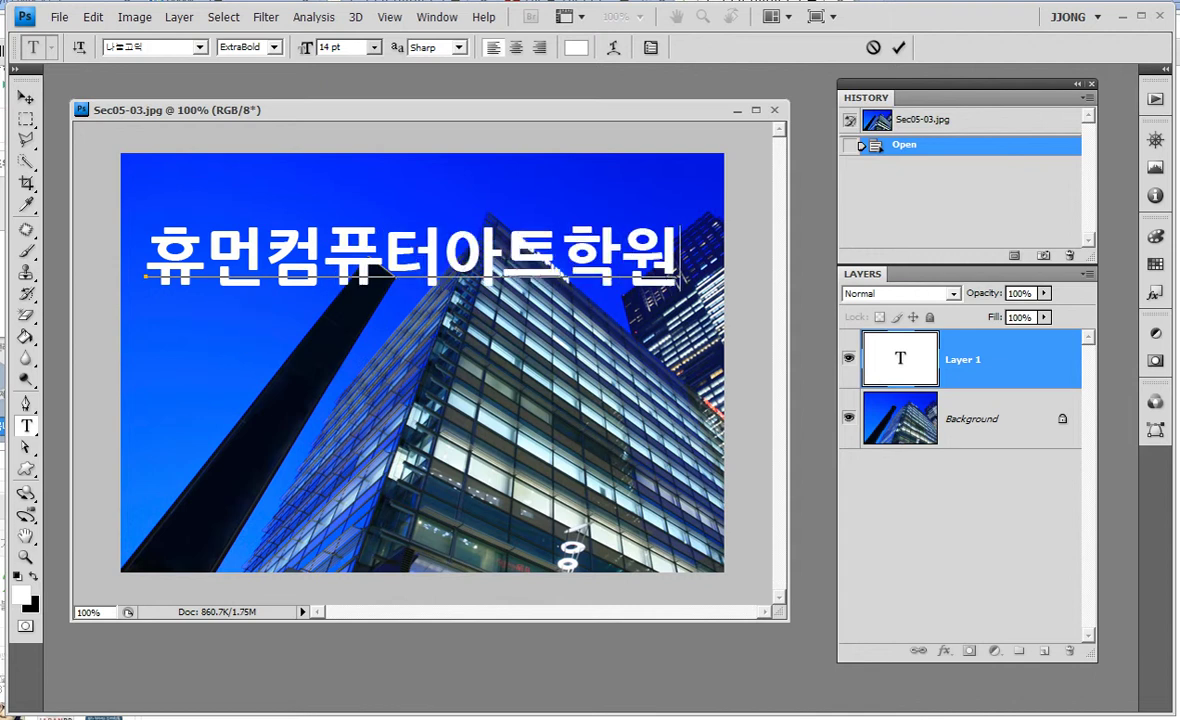
click(25, 97)
Drag the white Korean text layer down to sit across the bottom of the photo.
mouse_move(323, 248)
mouse_down()
mouse_move(335, 395)
mouse_move(332, 211)
mouse_move(337, 425)
mouse_move(287, 507)
mouse_move(298, 527)
mouse_move(320, 530)
mouse_up()
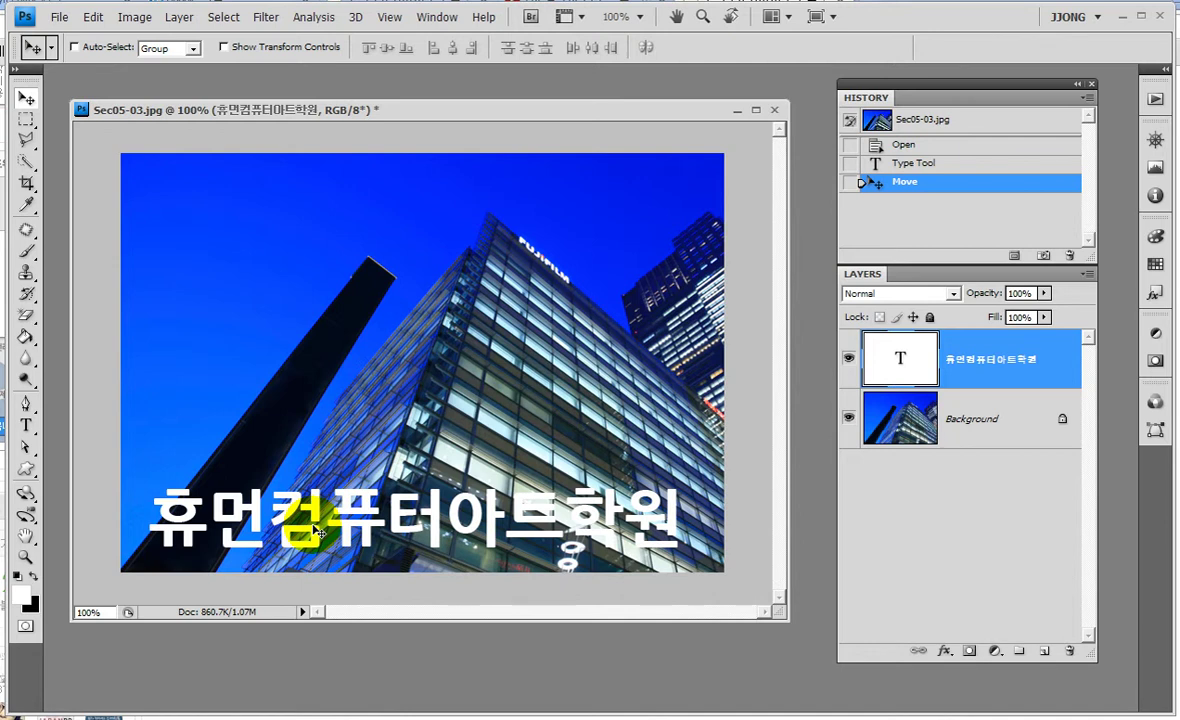
drag(276, 513, 290, 518)
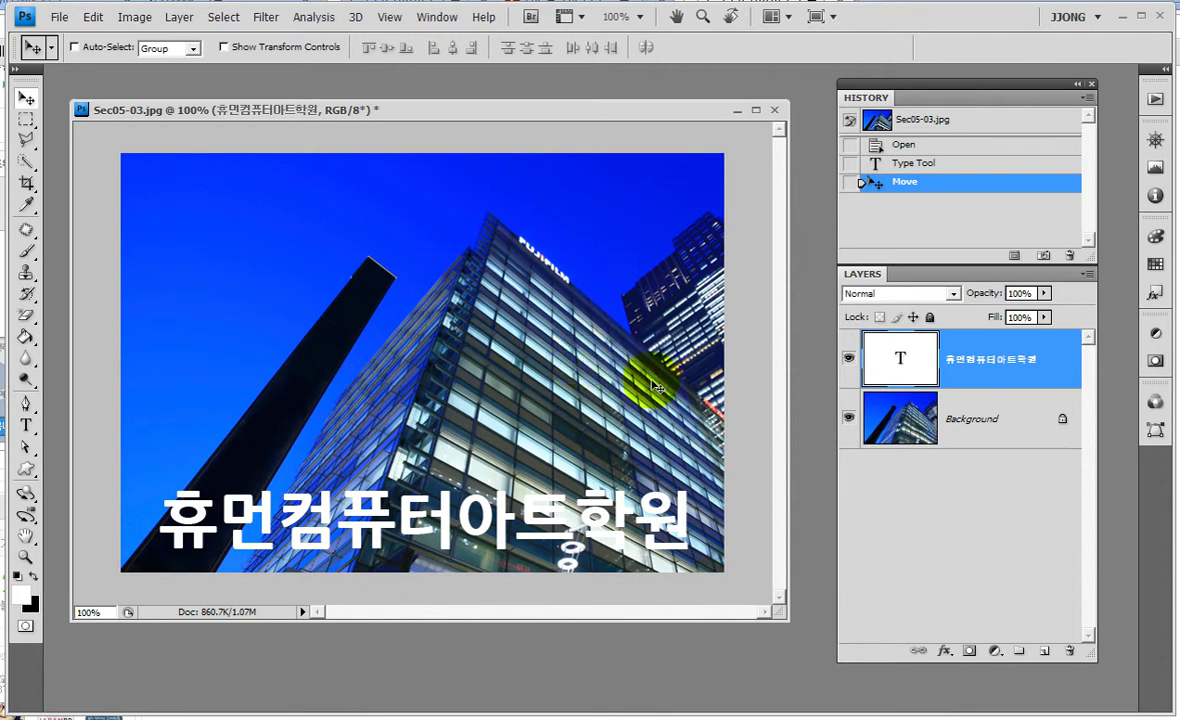
Convert the 휴먼컴퓨터아트학원 type layer into a shape layer with a vector mask.
click(1018, 358)
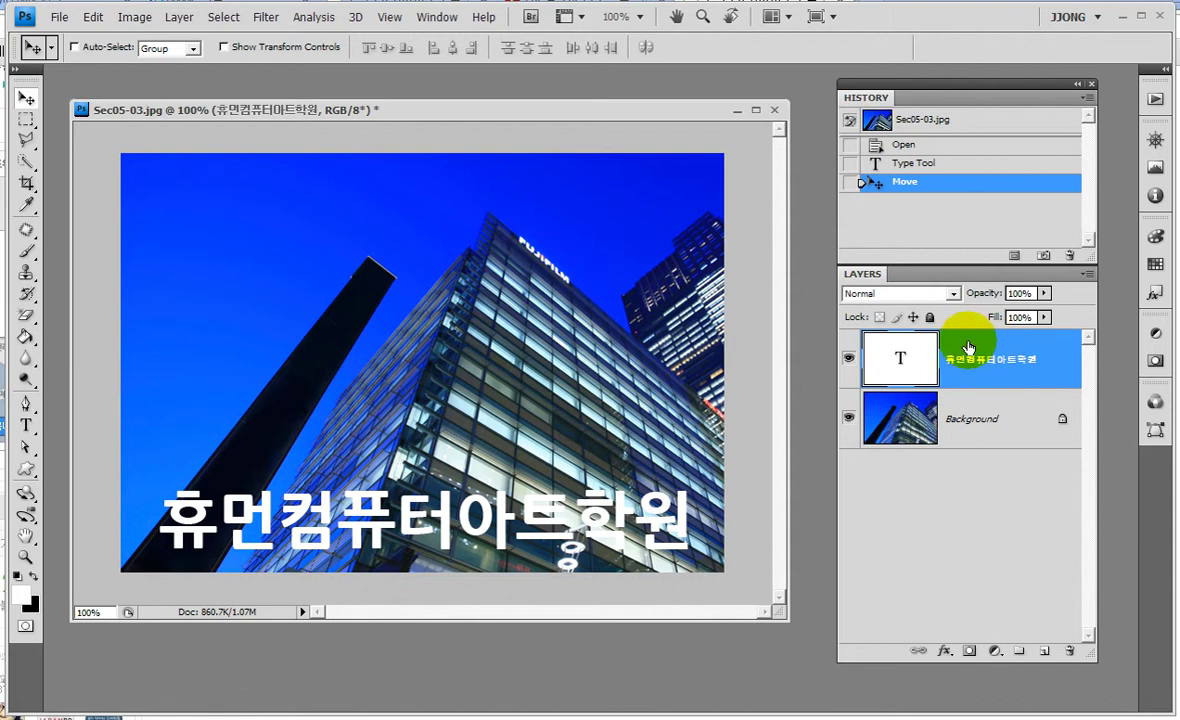
drag(967, 358, 1003, 347)
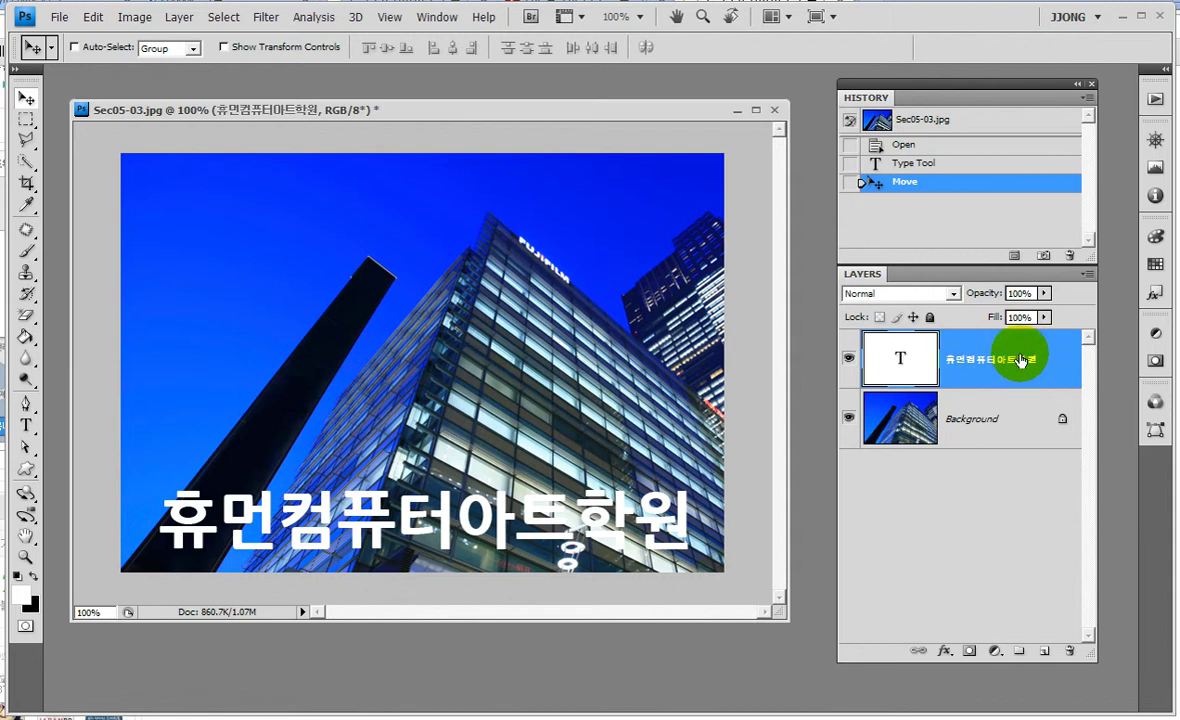
right_click(1020, 358)
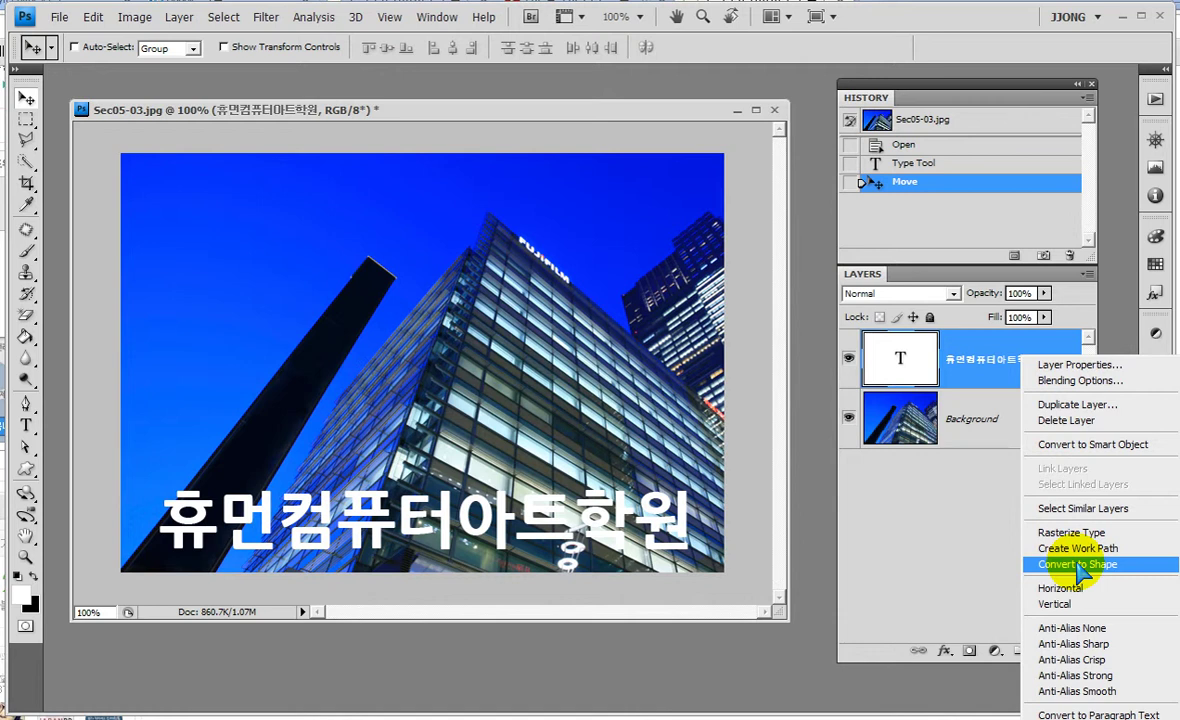
click(1078, 566)
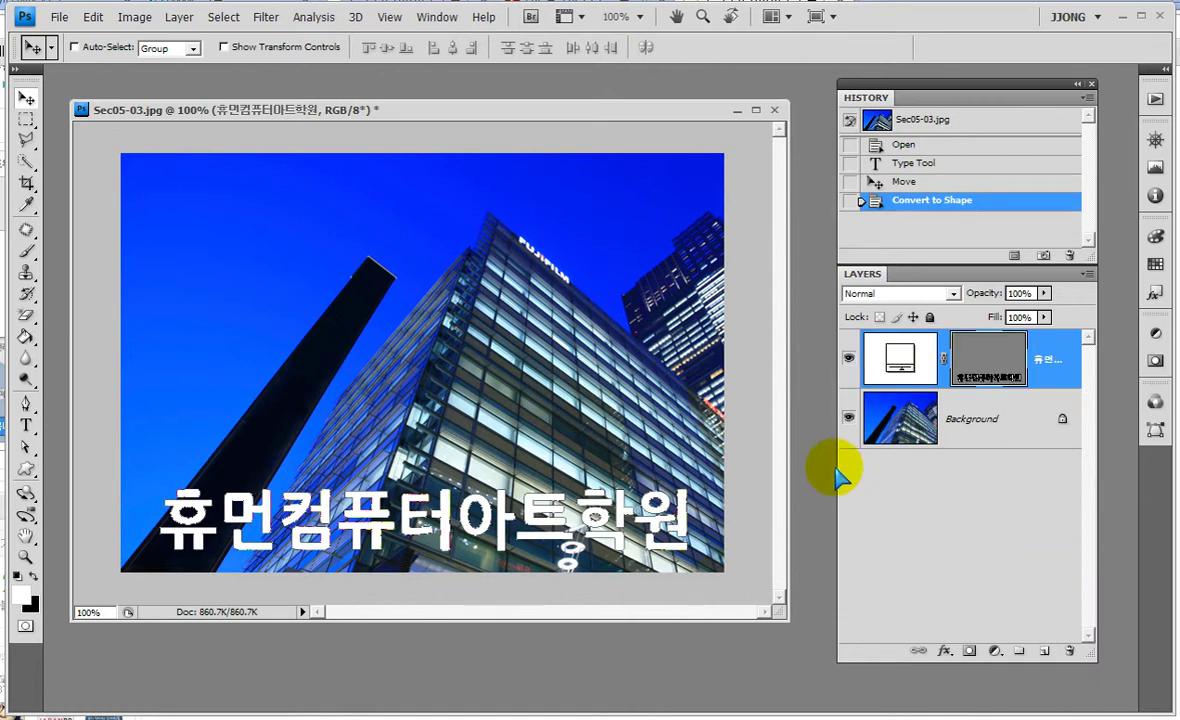
drag(839, 468, 792, 468)
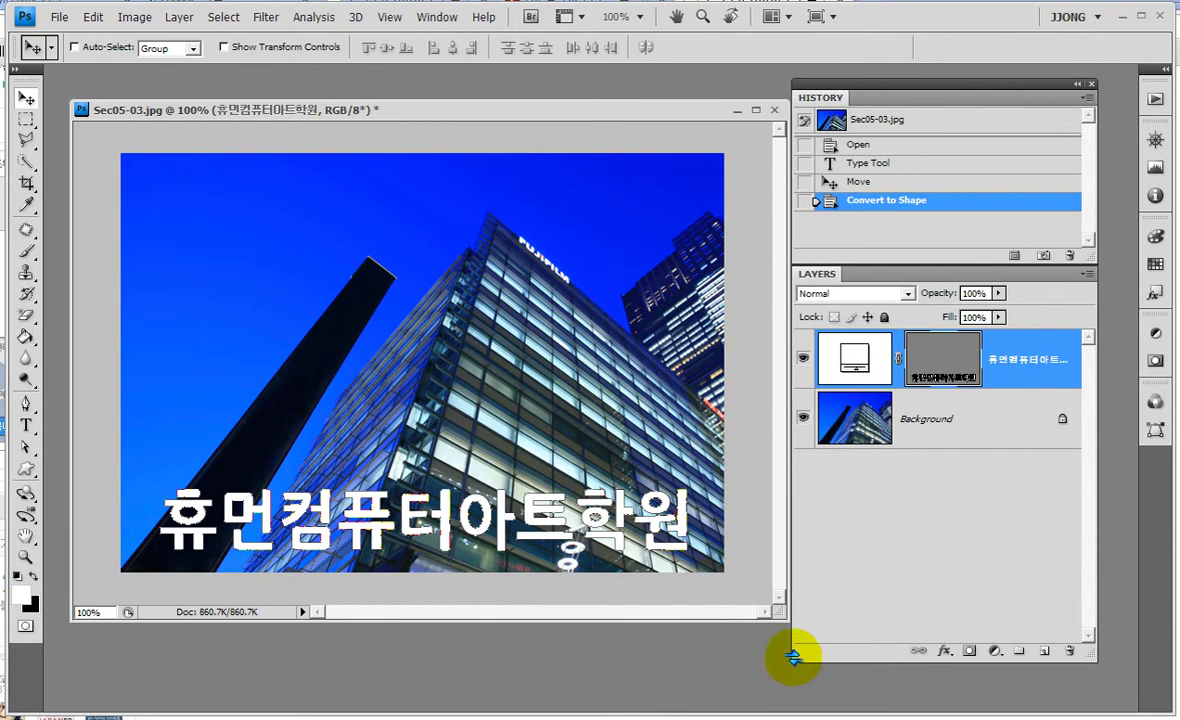
drag(790, 658, 830, 658)
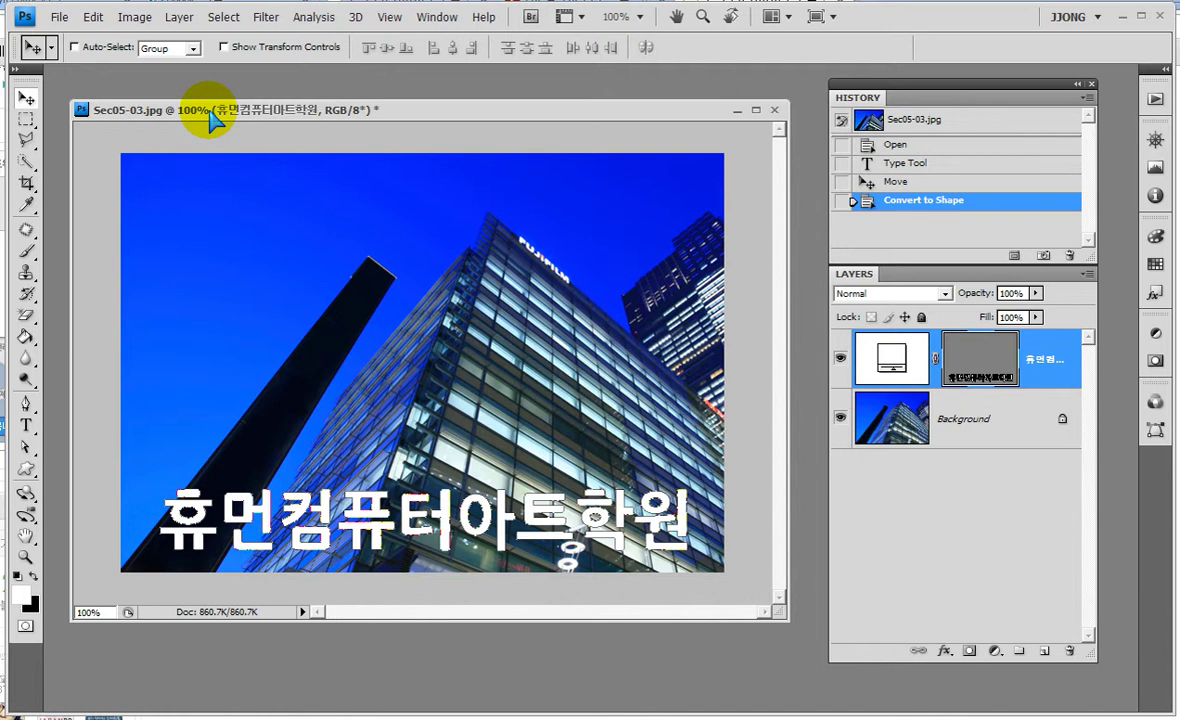
Put the text shape under Free Transform in Distort mode.
key(ctrl+t)
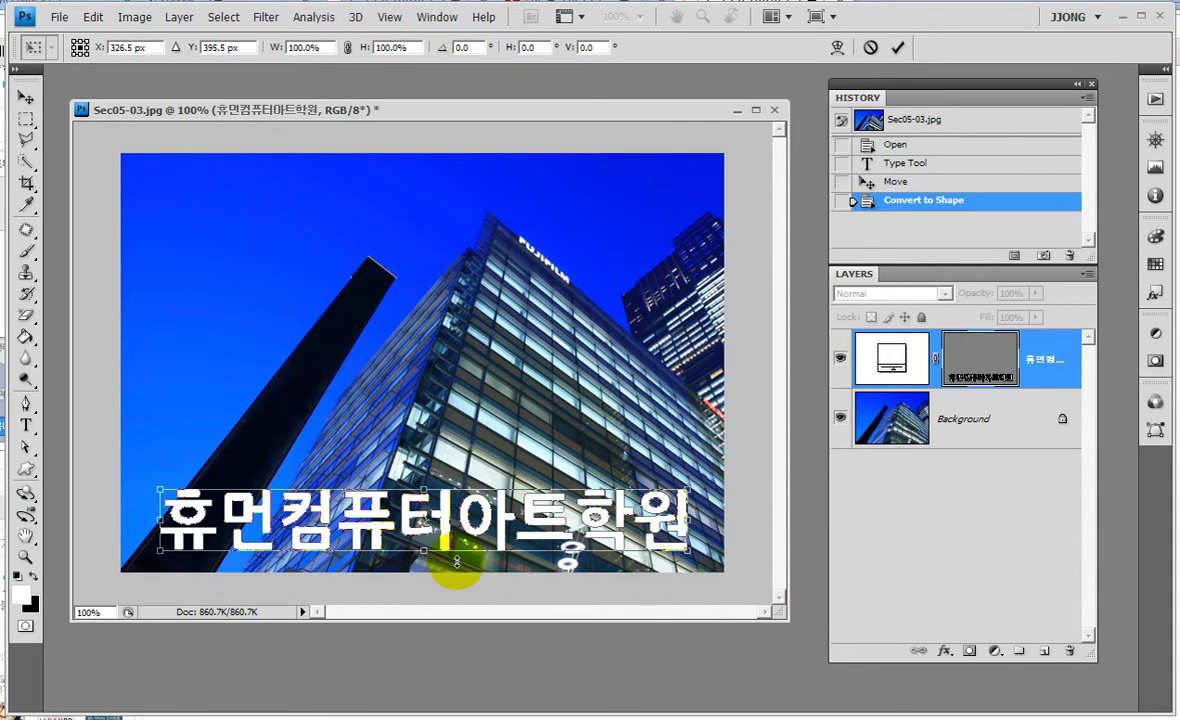
right_click(503, 521)
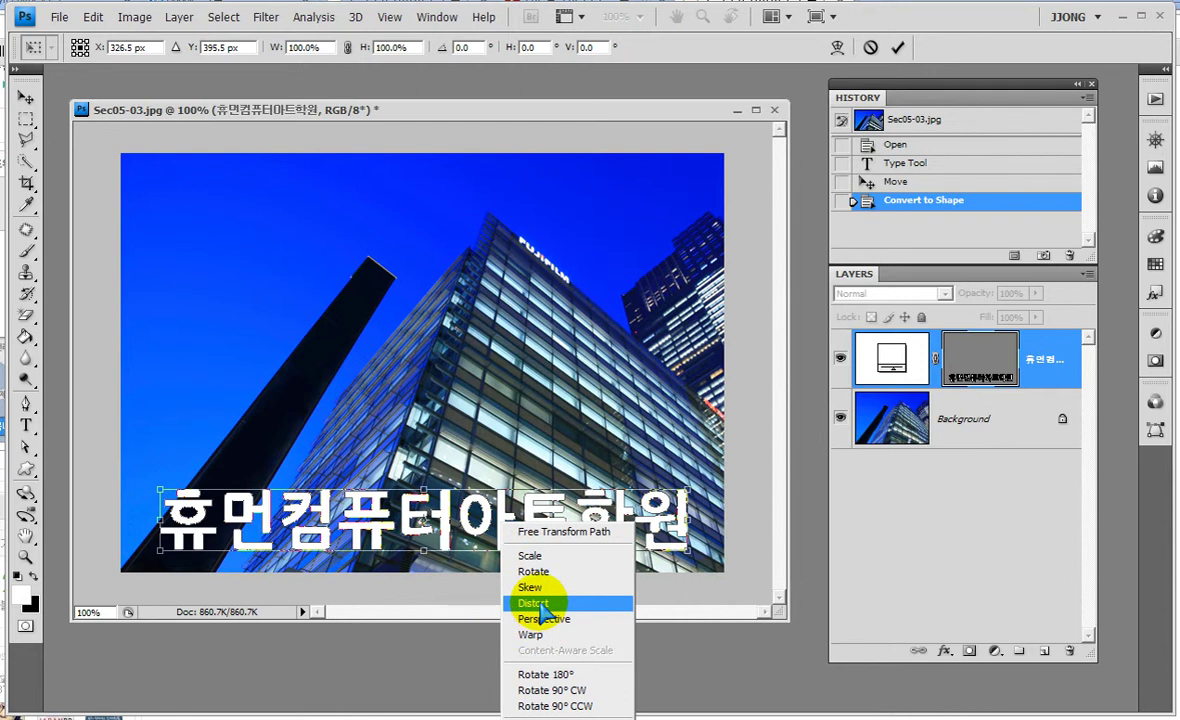
click(540, 607)
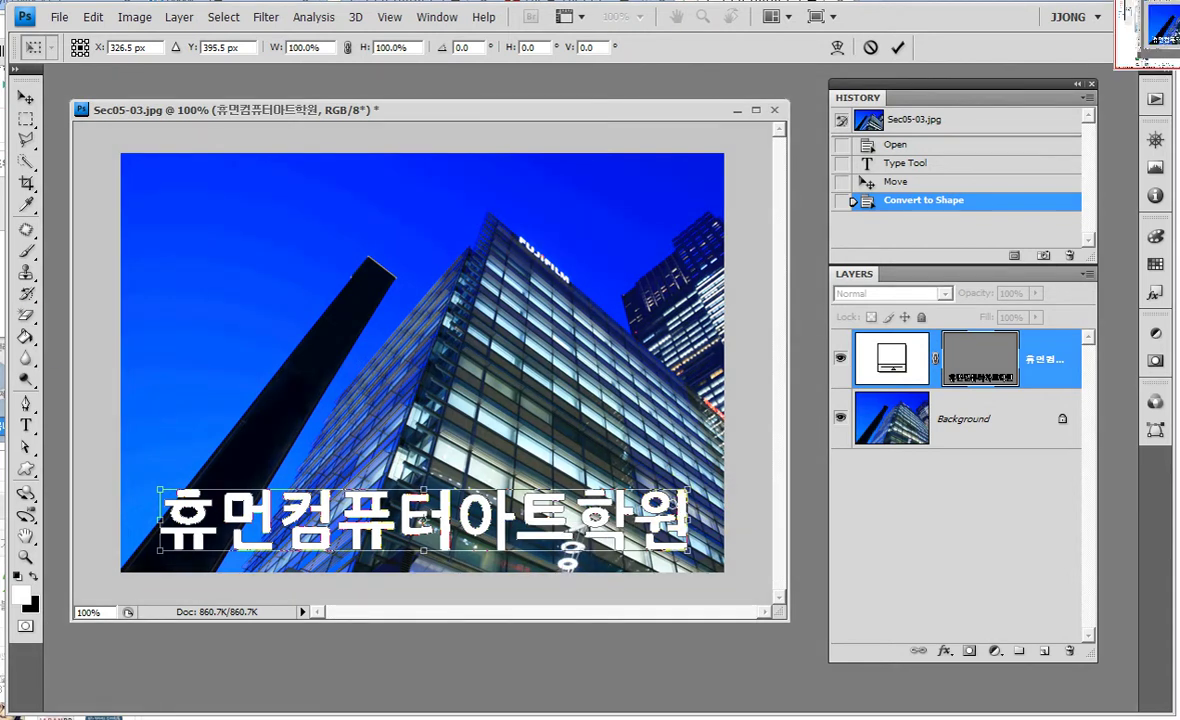
click(160, 489)
click(688, 489)
click(688, 549)
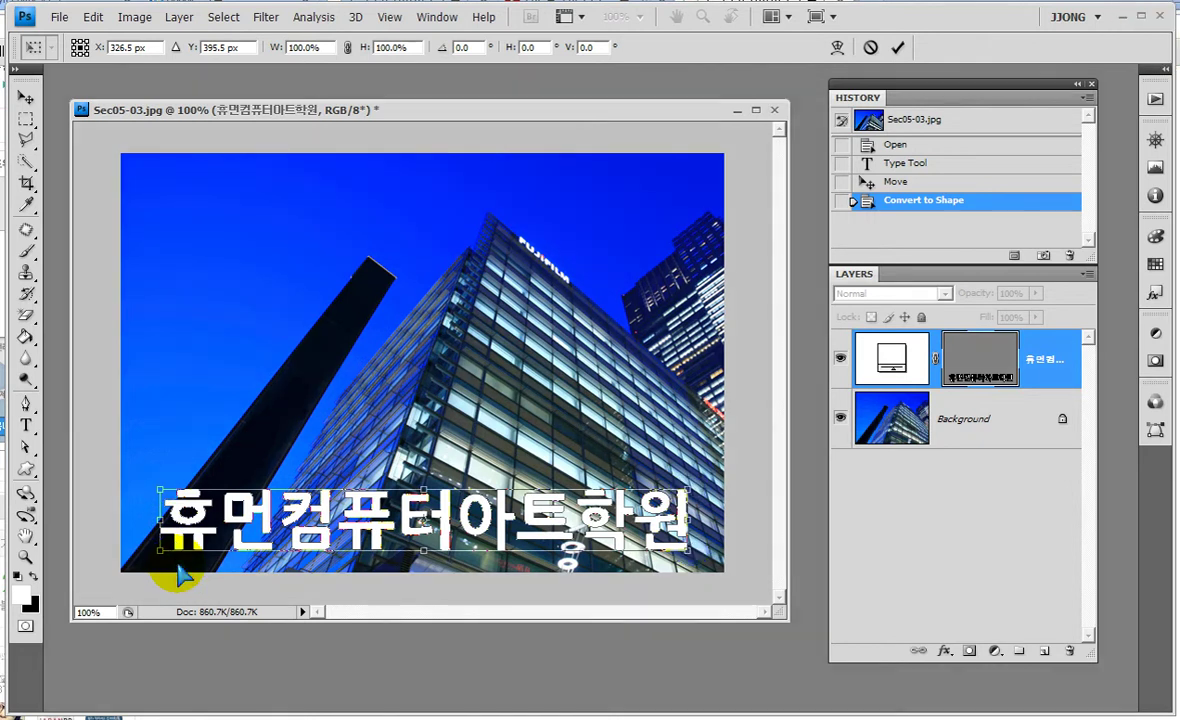
Distort the text corners onto the pillar, wide at bottom and narrow at top, then zoom in.
drag(667, 485, 368, 268)
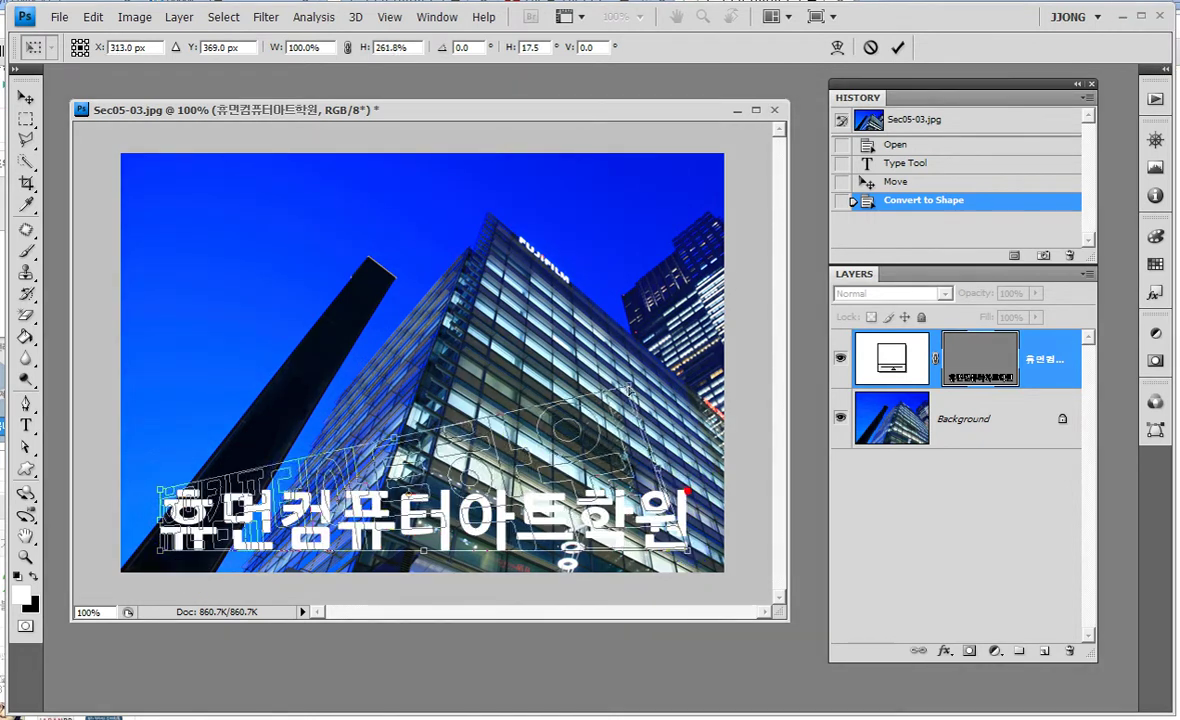
right_click(688, 553)
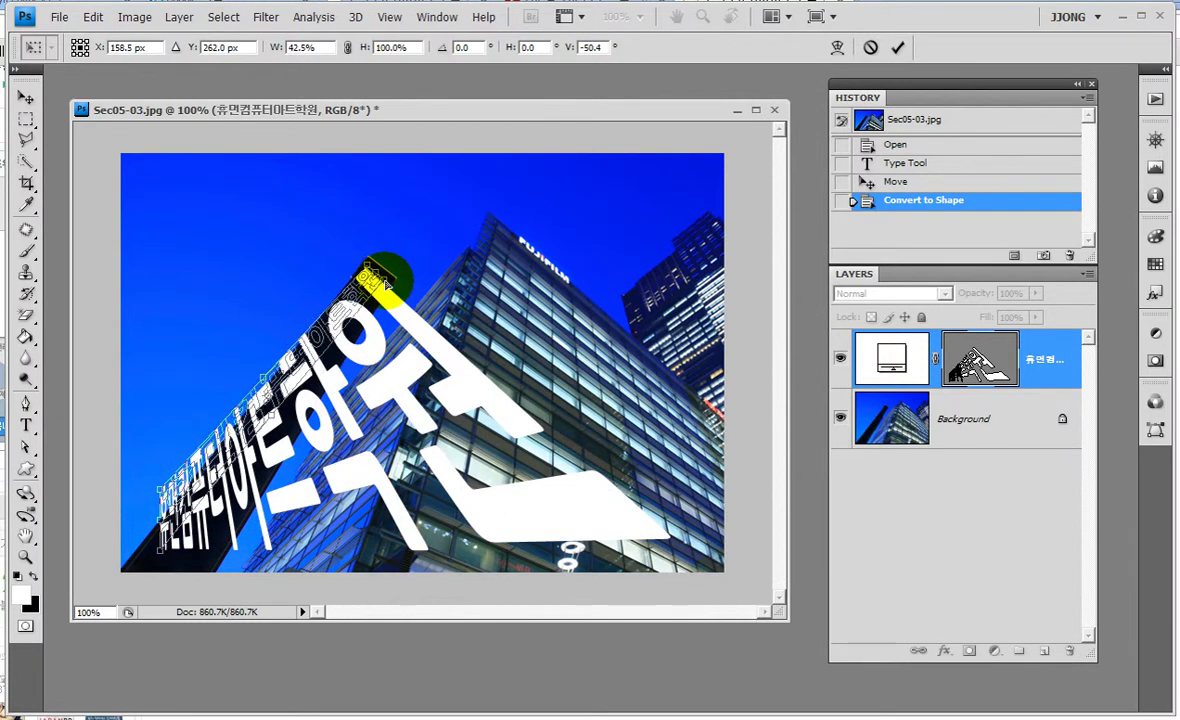
key(ctrl+z)
mouse_move(160, 553)
mouse_down()
mouse_move(161, 491)
mouse_move(155, 538)
mouse_up()
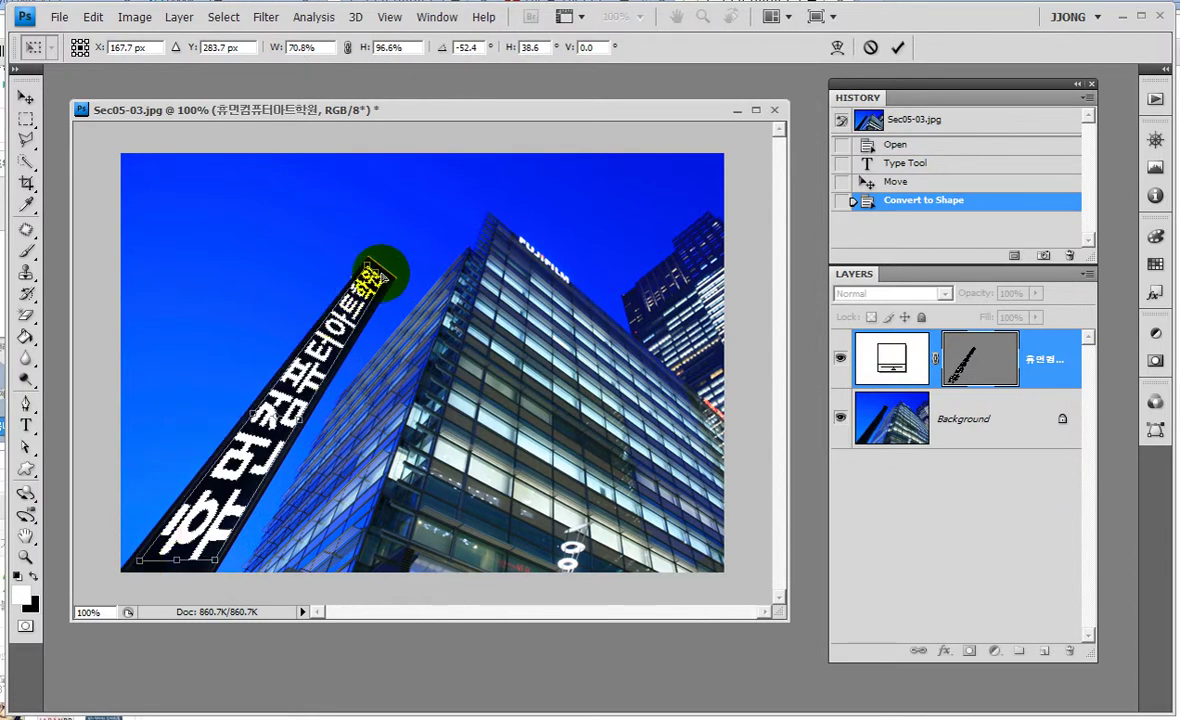
mouse_move(390, 276)
mouse_down()
mouse_move(373, 273)
mouse_move(390, 277)
mouse_up()
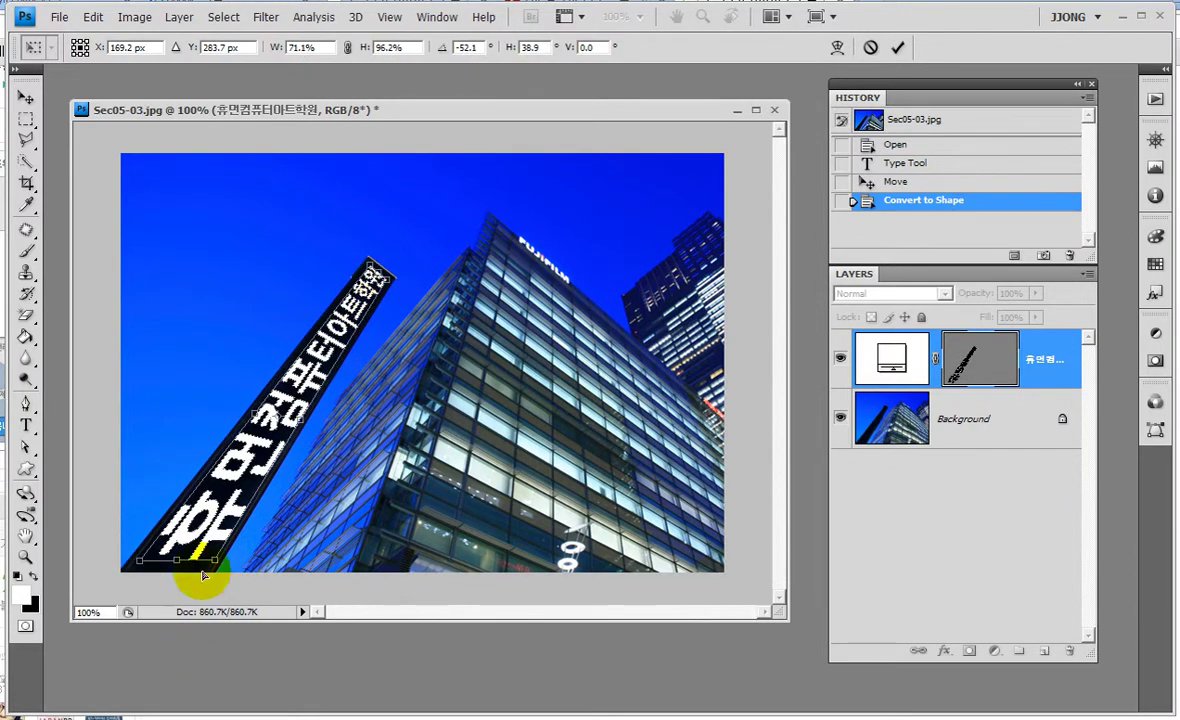
drag(217, 559, 215, 563)
drag(137, 562, 140, 566)
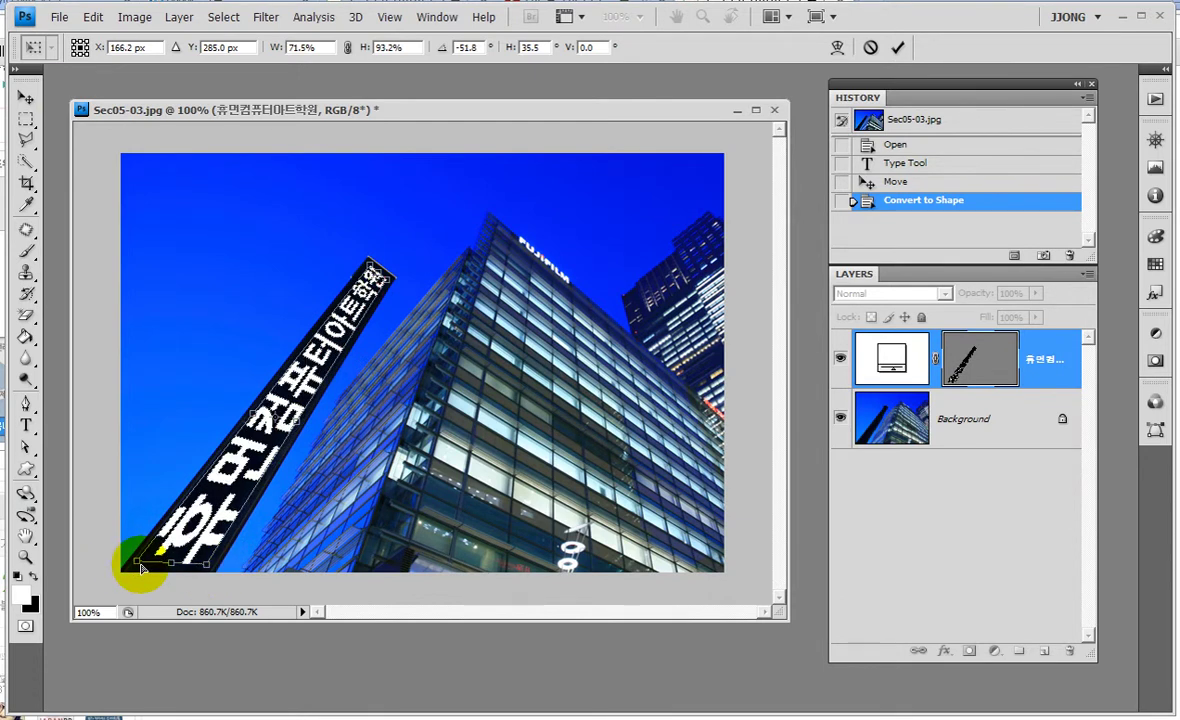
key(Return)
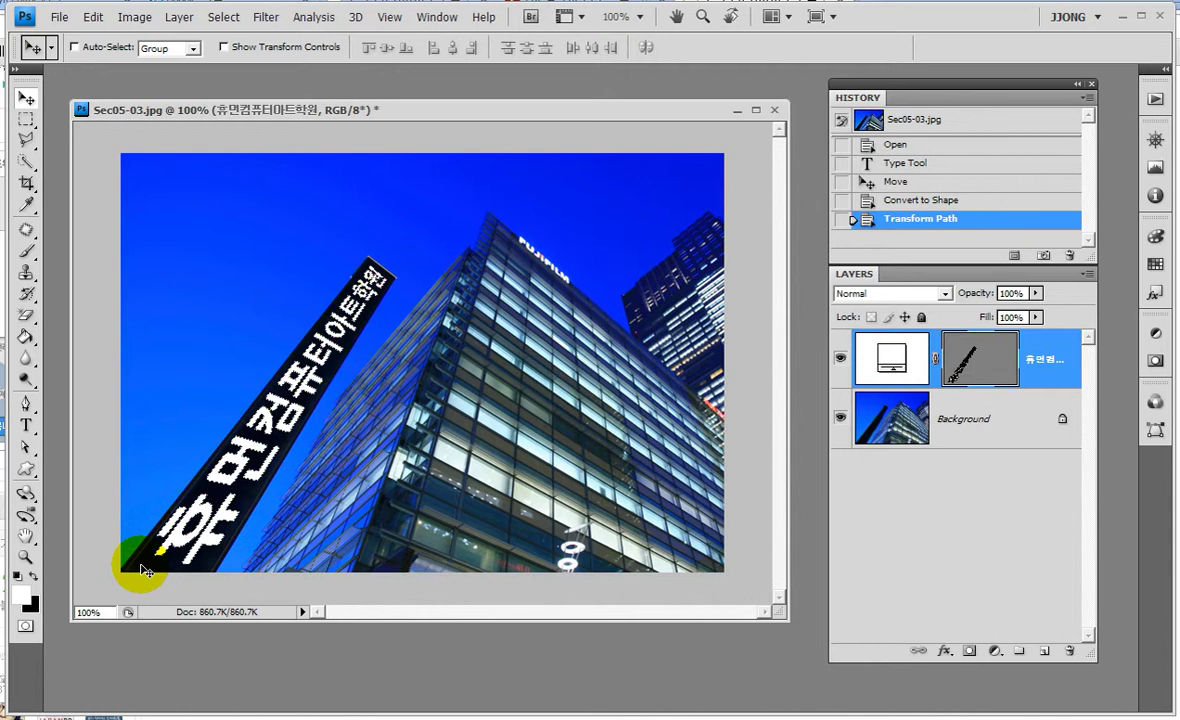
click(26, 557)
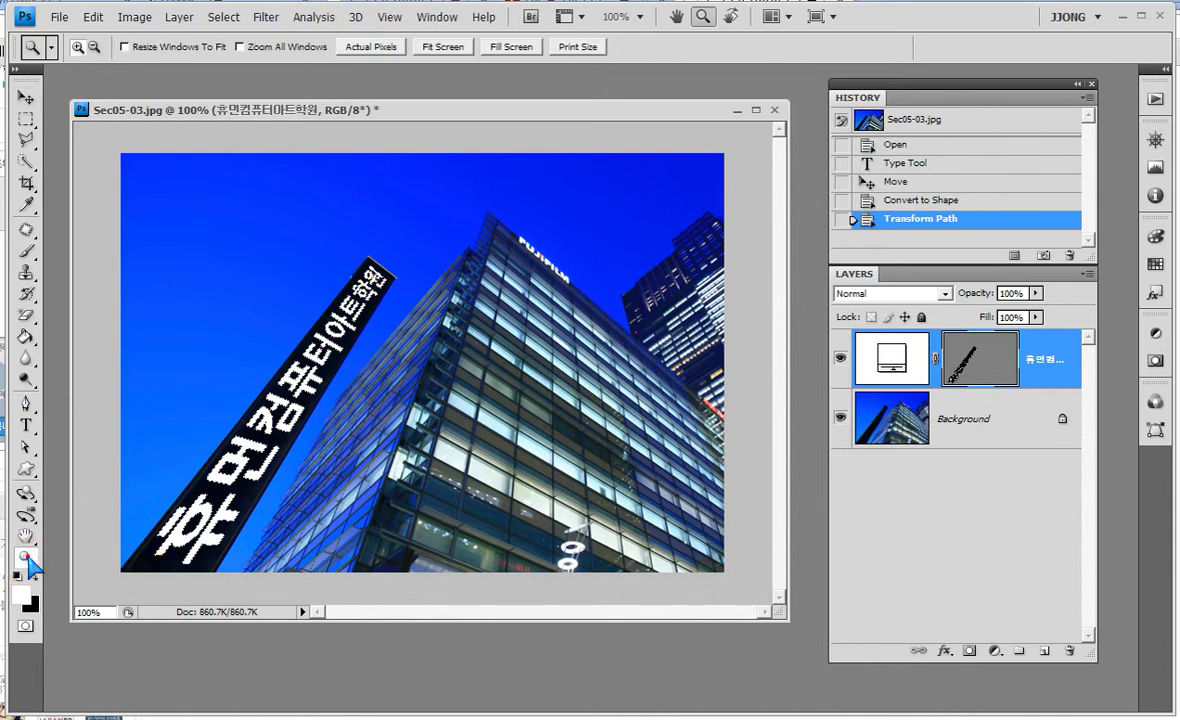
drag(183, 358, 385, 540)
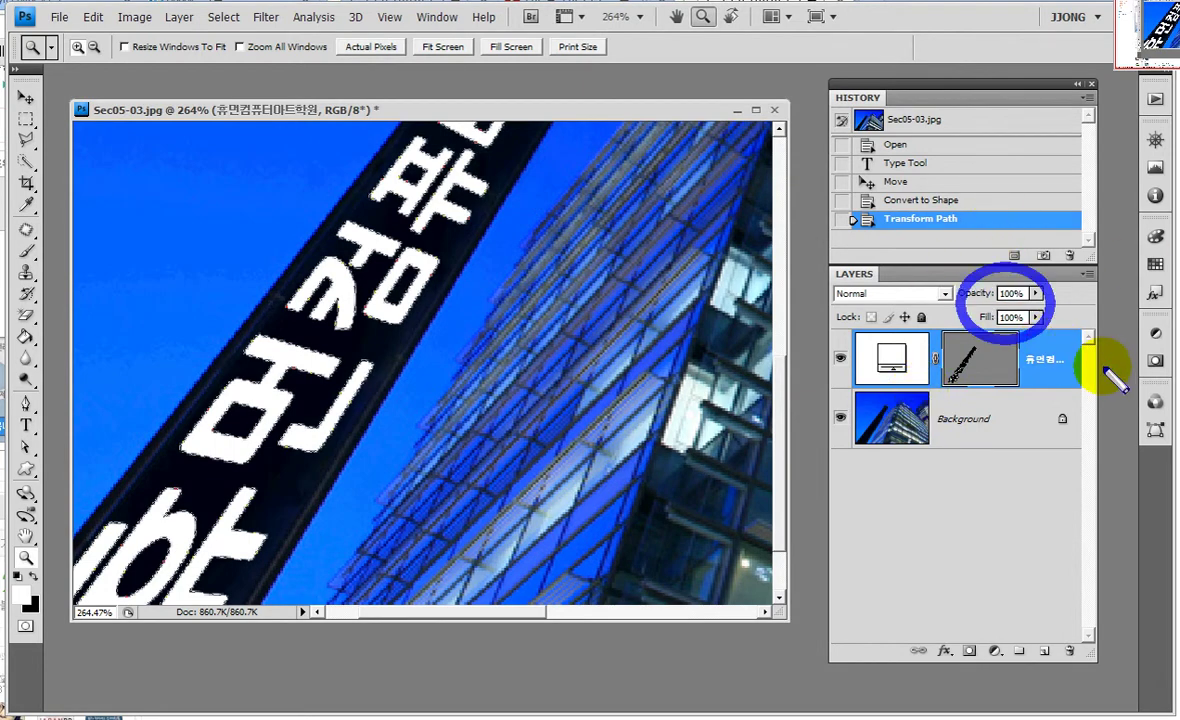
drag(1090, 370, 1069, 369)
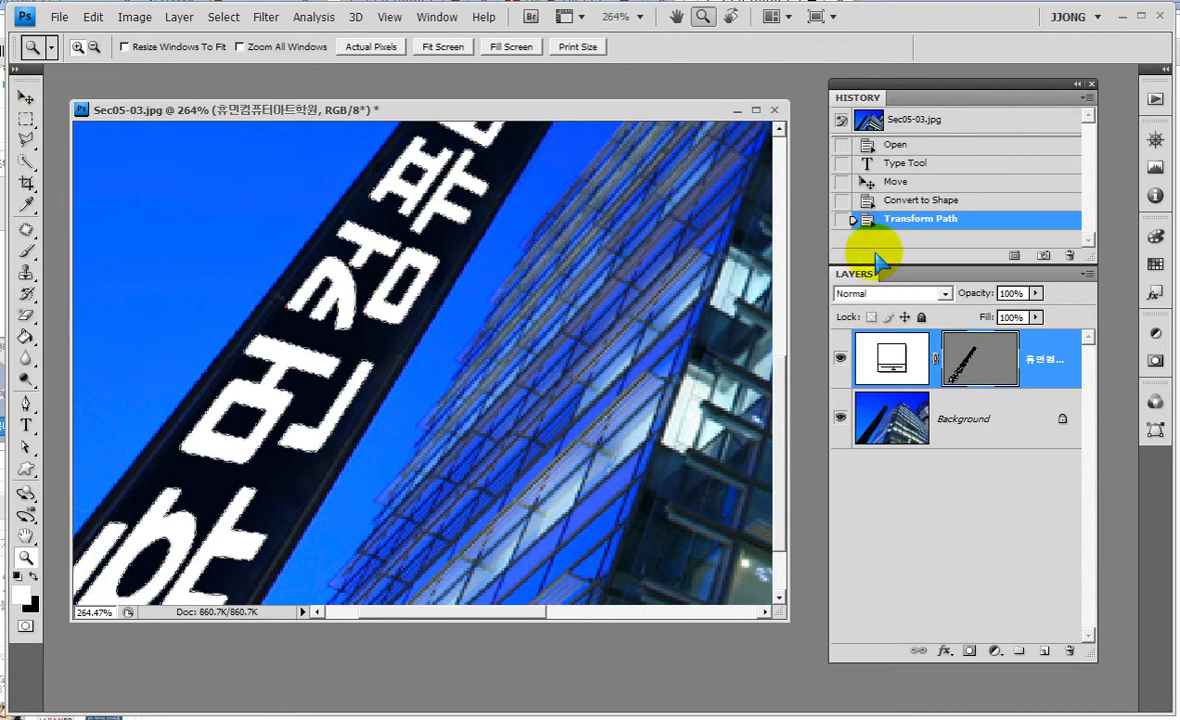
click(1036, 293)
drag(1036, 311, 962, 316)
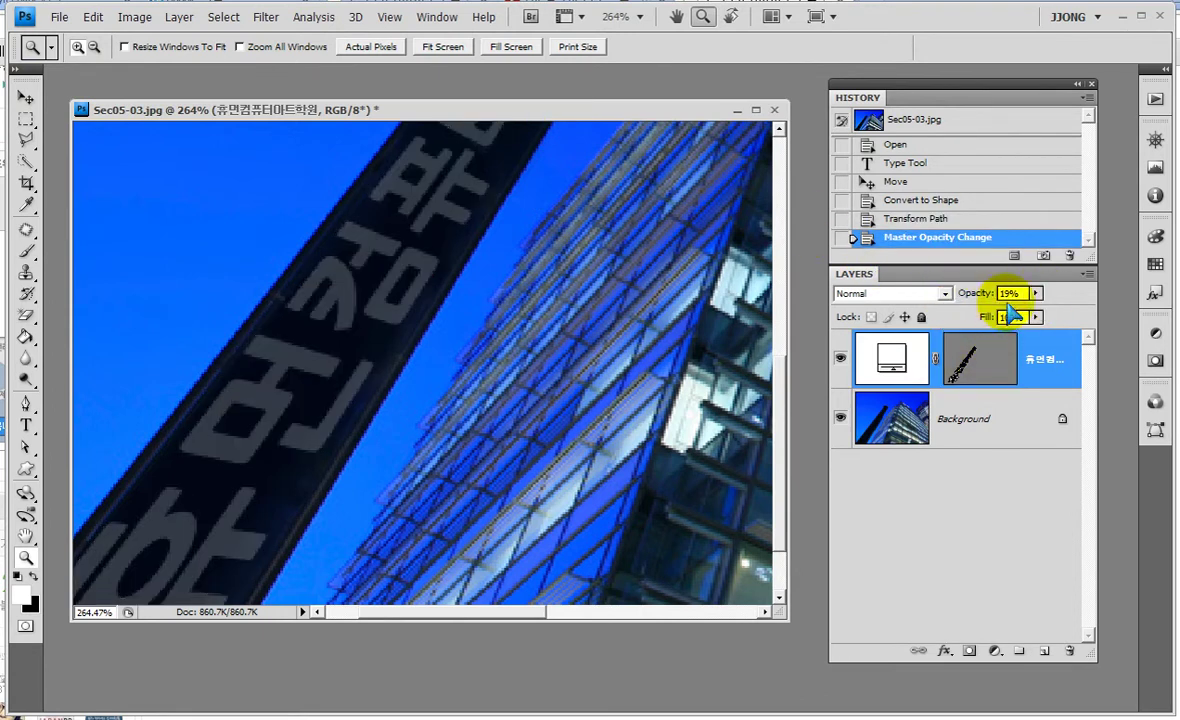
click(1036, 293)
drag(1011, 311, 1057, 318)
click(977, 360)
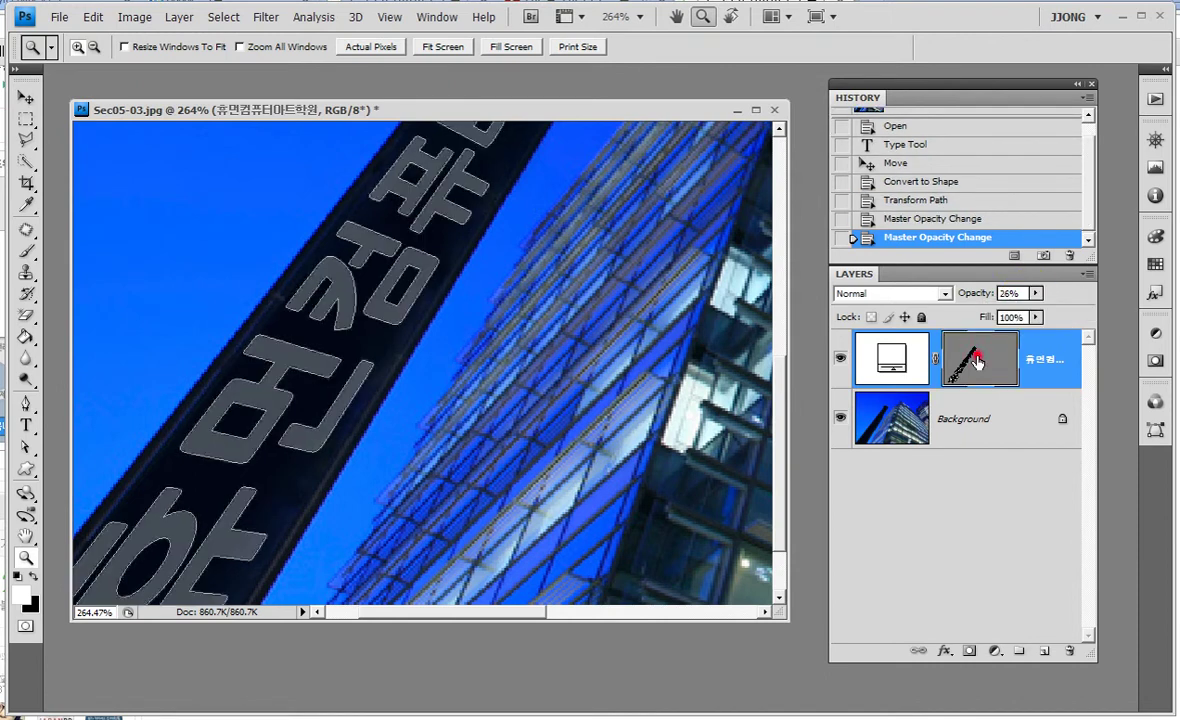
click(1036, 293)
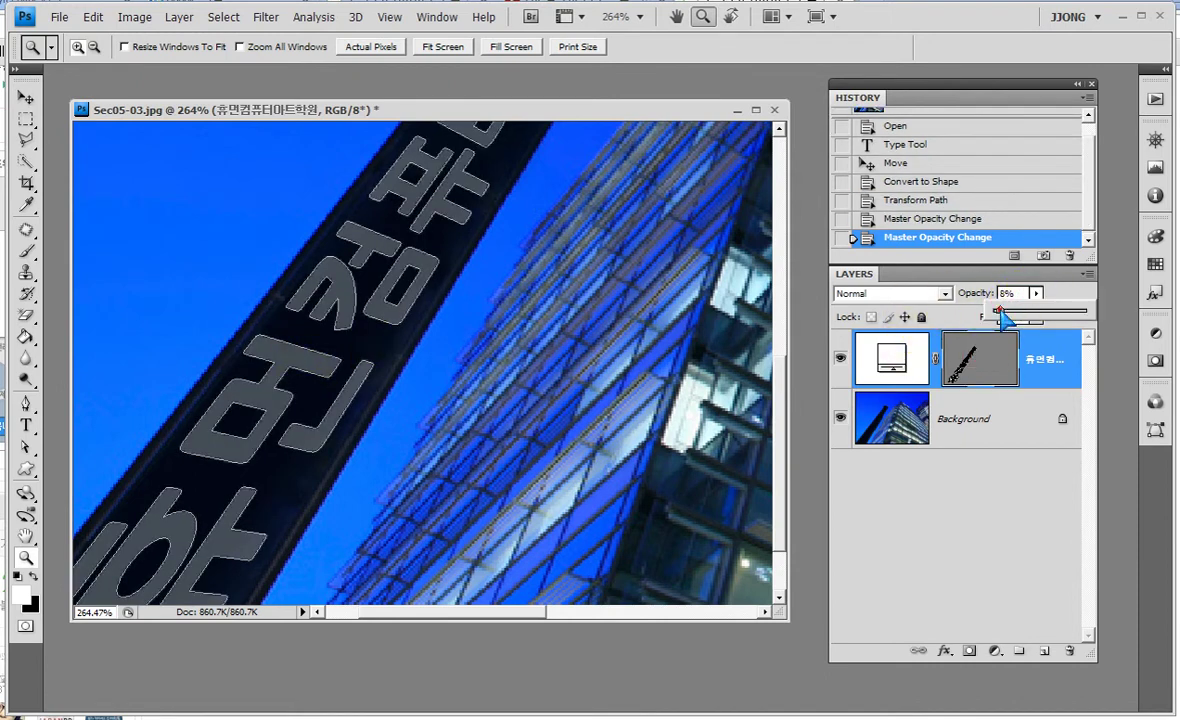
drag(1001, 314, 999, 314)
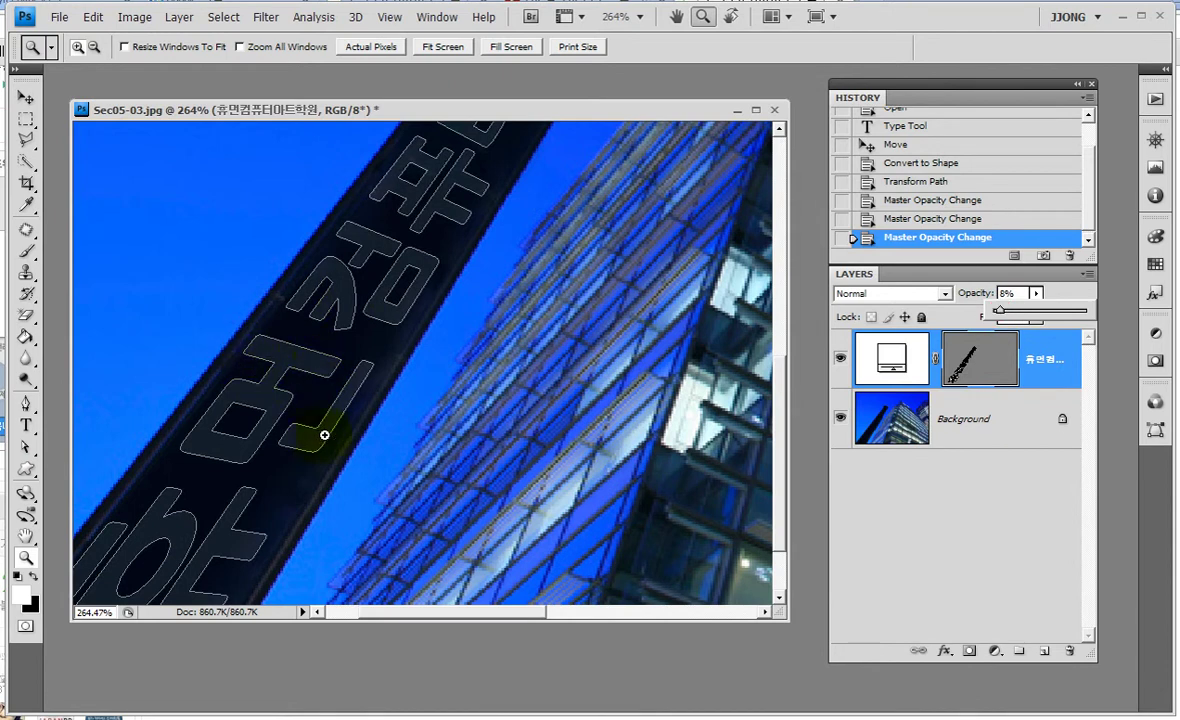
click(25, 97)
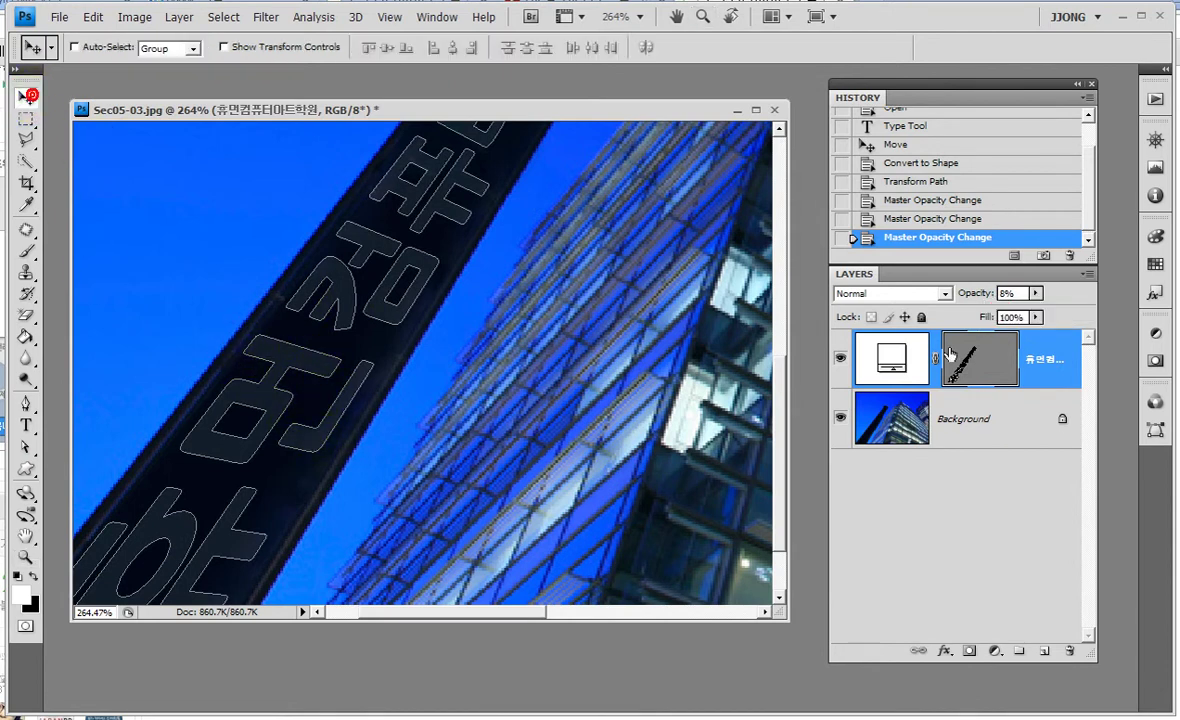
shift+click(985, 360)
shift+click(990, 350)
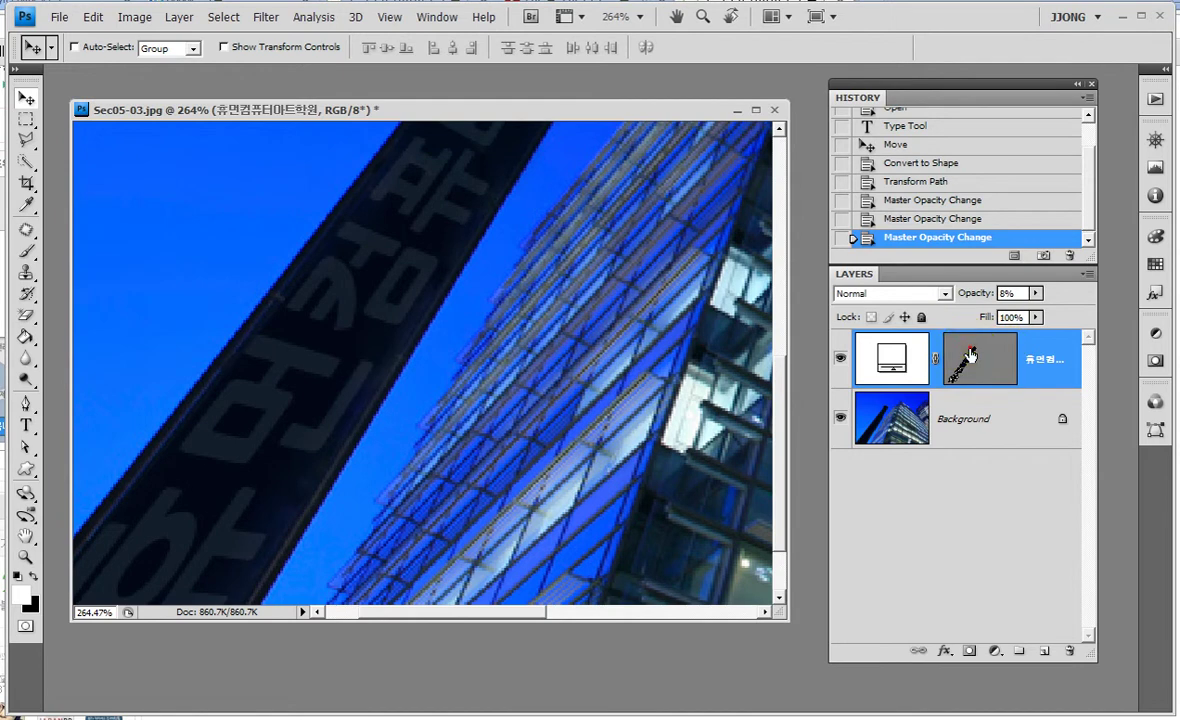
shift+click(988, 344)
shift+click(1003, 348)
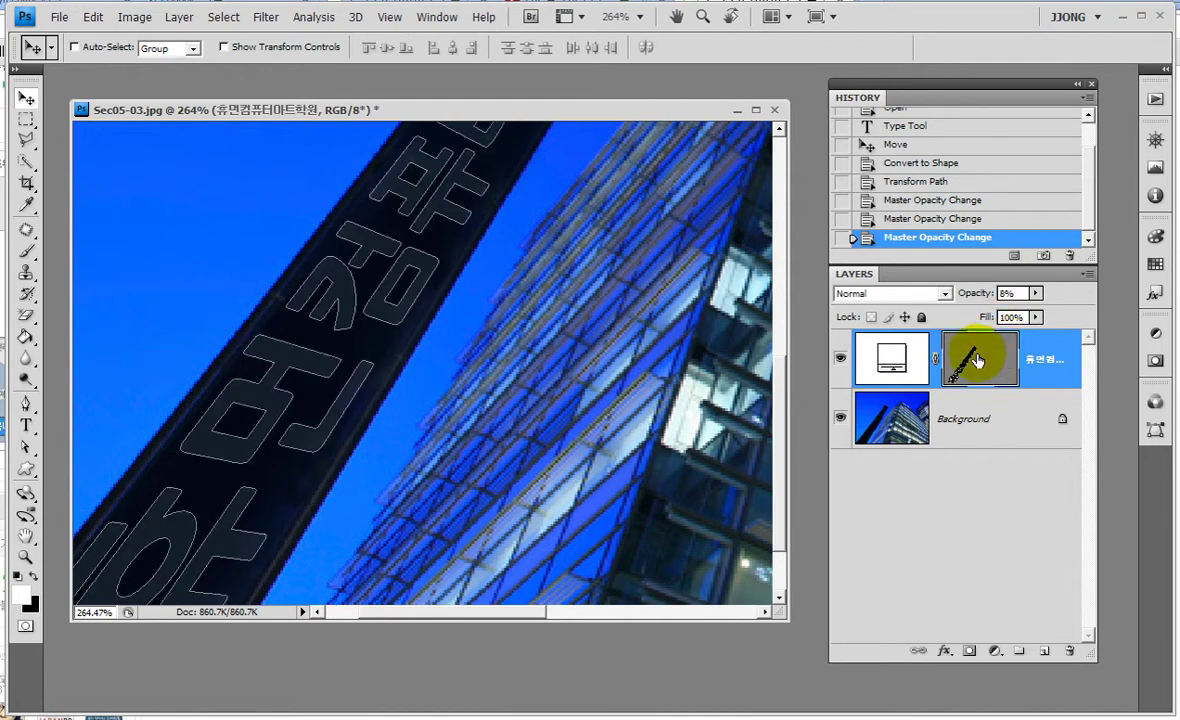
shift+click(980, 352)
shift+click(984, 360)
shift+click(990, 362)
shift+click(996, 367)
shift+click(992, 366)
shift+click(1004, 361)
shift+click(1005, 360)
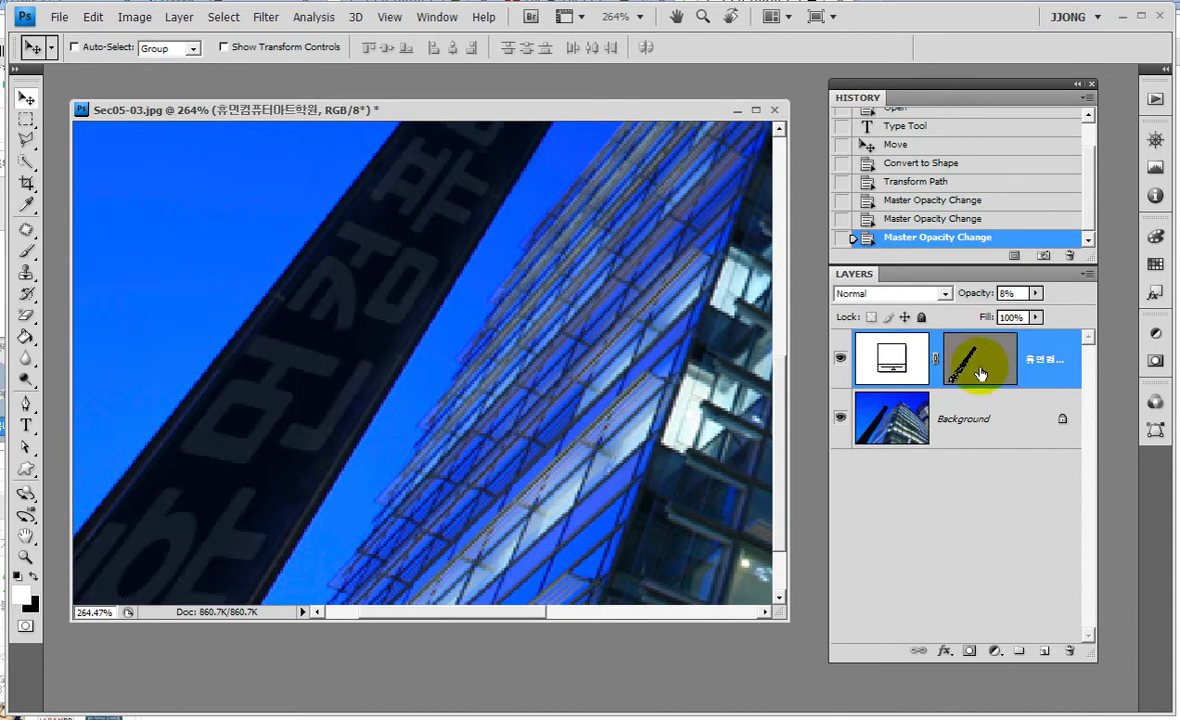
click(1036, 292)
mouse_move(1040, 310)
mouse_down()
mouse_move(1064, 311)
mouse_move(1003, 315)
mouse_move(1119, 313)
mouse_up()
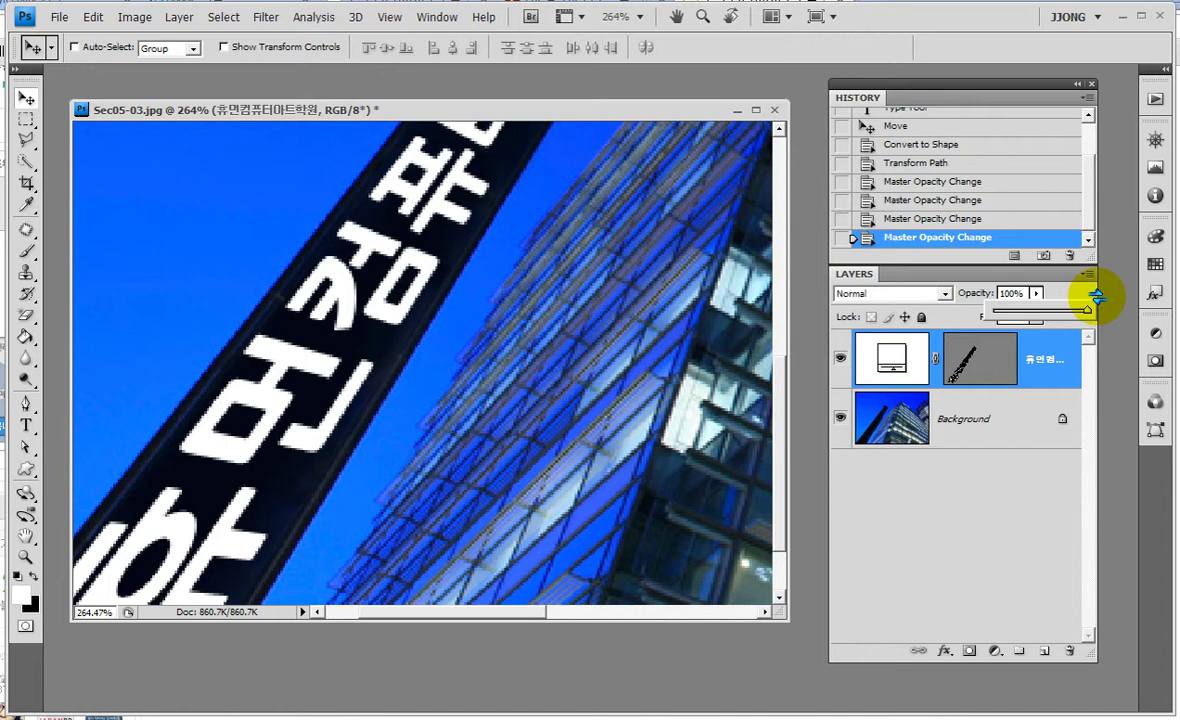
Test the text layer's Fill slider, leave it at 100%, and bring up the fx effects list.
click(1085, 300)
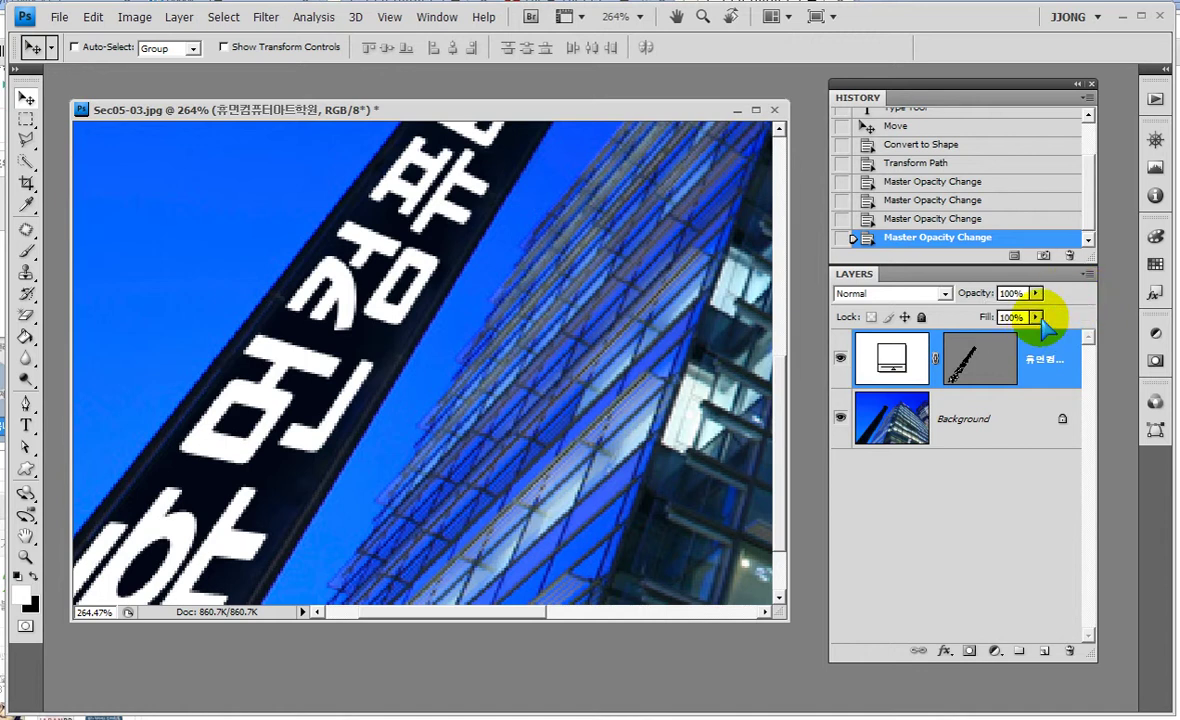
click(1036, 318)
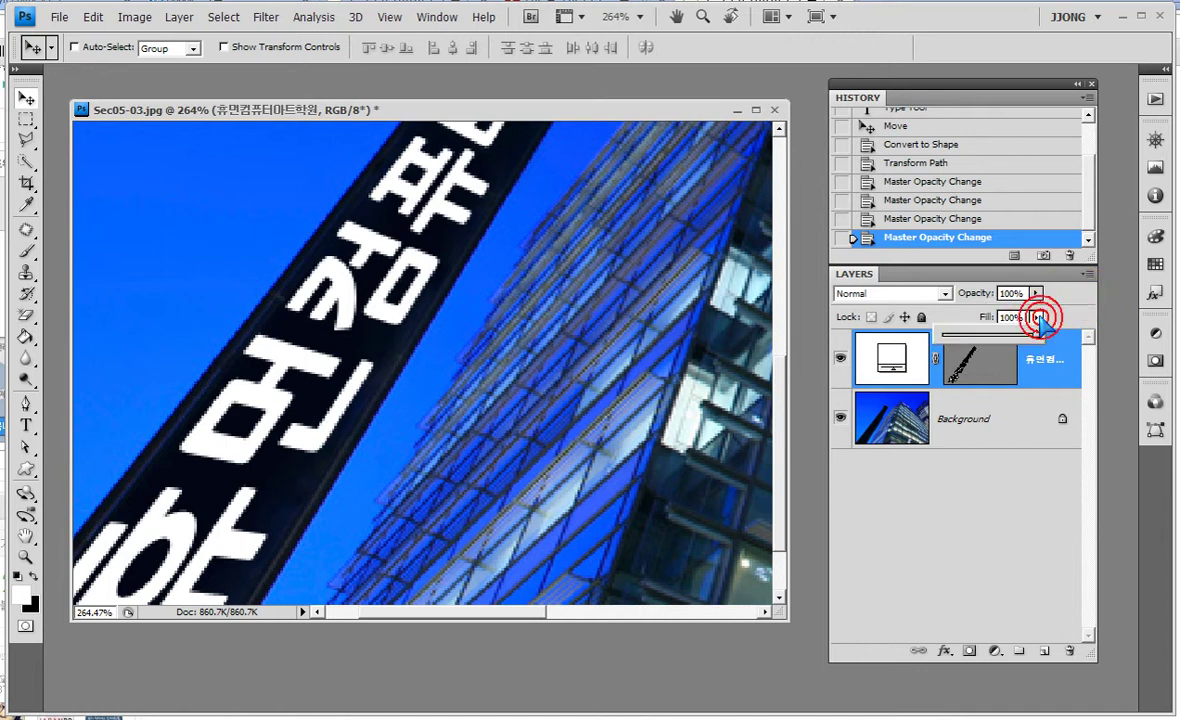
mouse_move(1036, 333)
mouse_down()
mouse_move(941, 340)
mouse_move(1036, 336)
mouse_up()
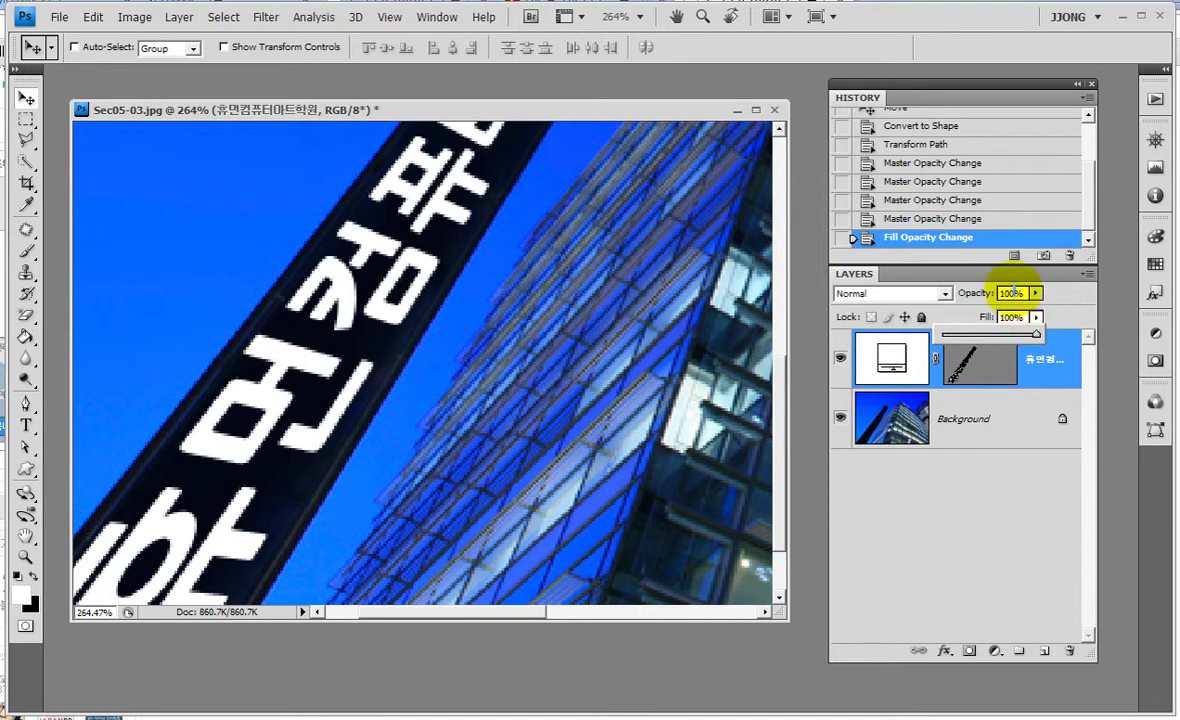
click(944, 651)
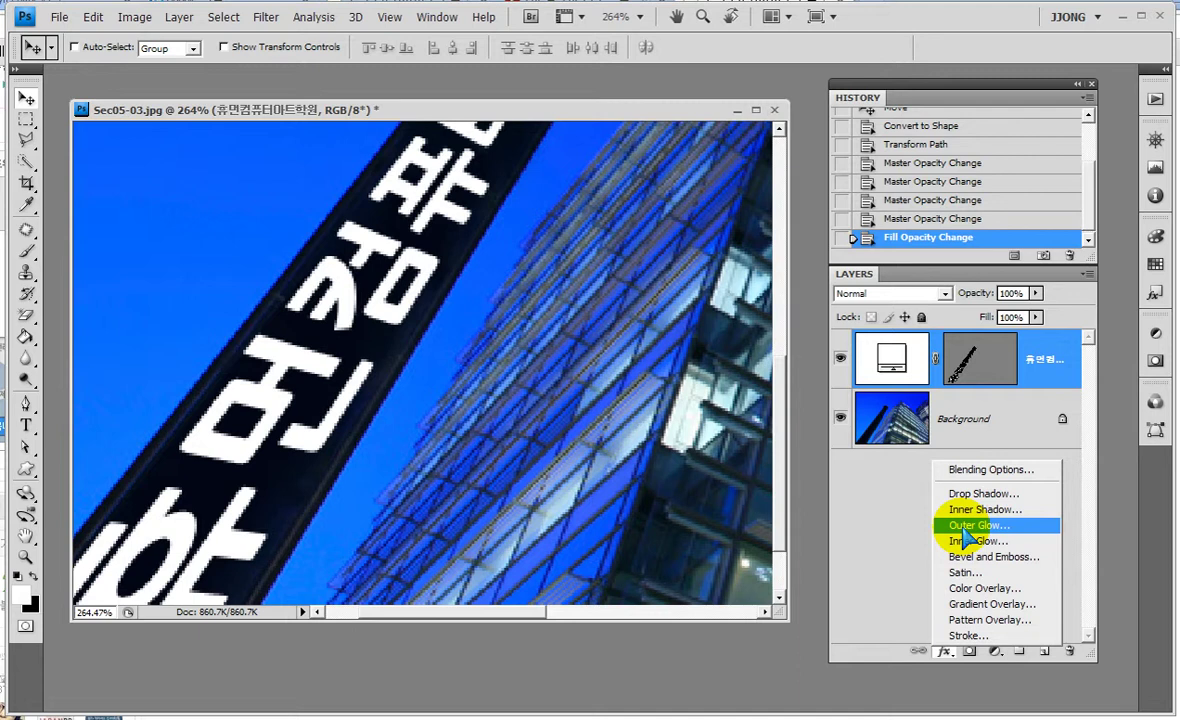
Add a turquoise Outer Glow, 9 px in size, to the Korean text shape.
click(965, 527)
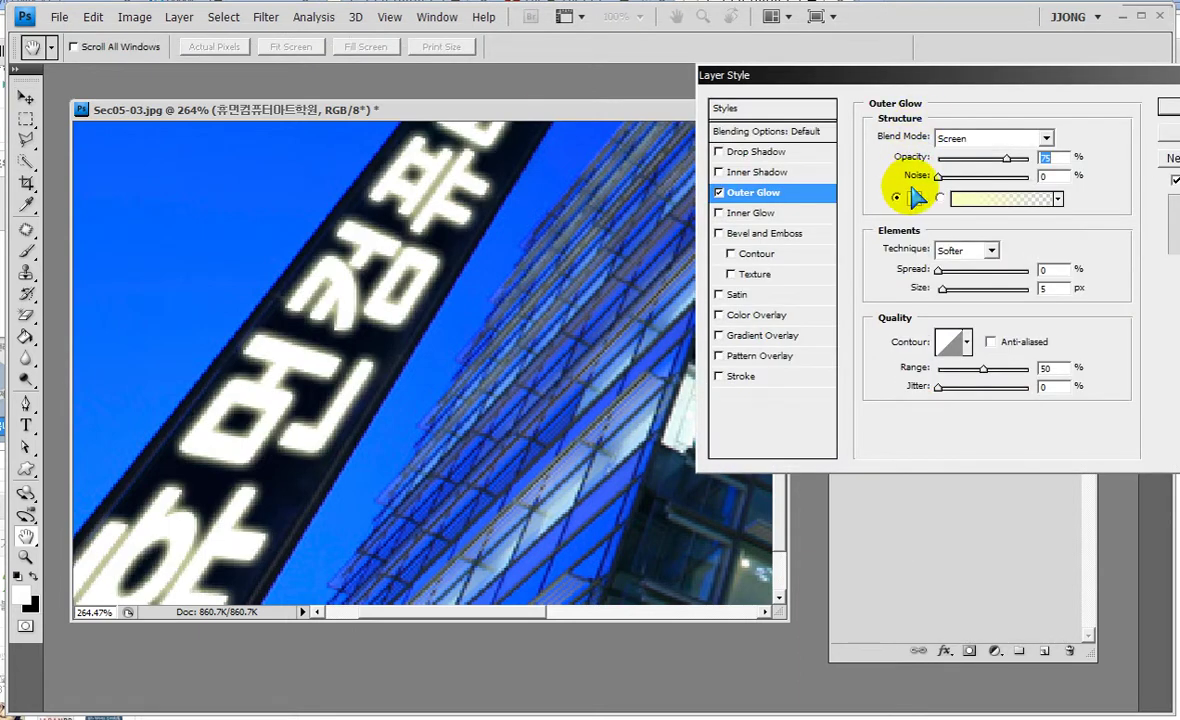
click(912, 198)
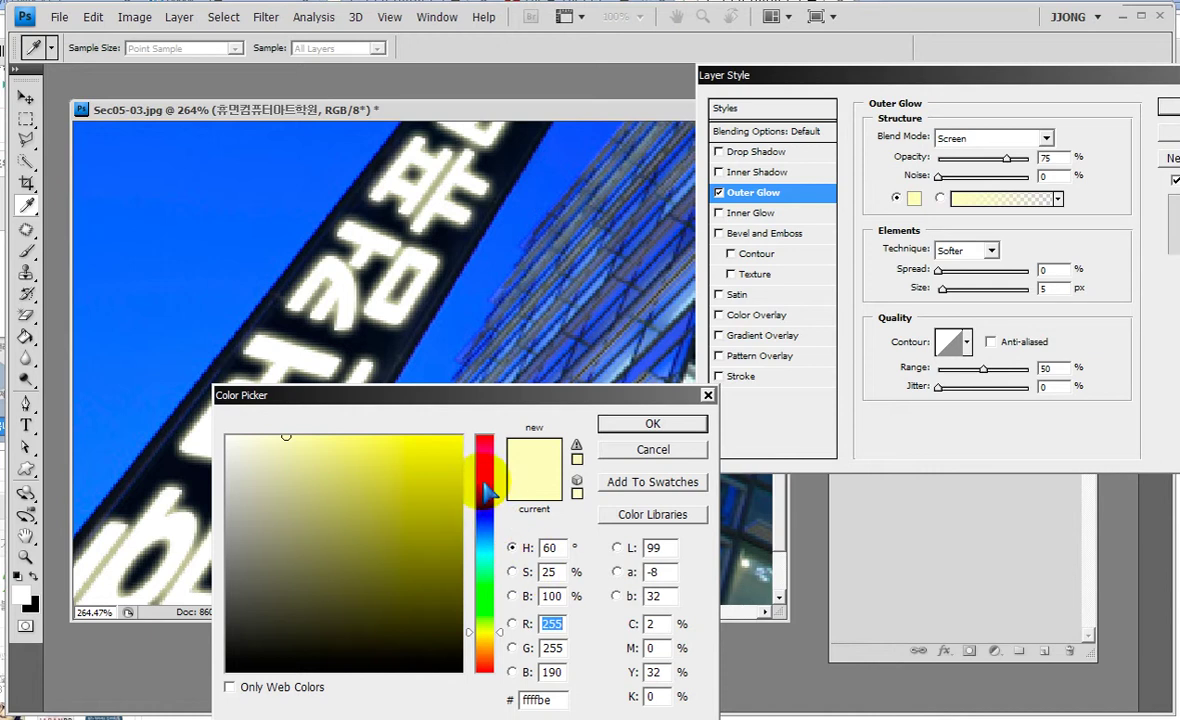
click(484, 540)
drag(429, 493, 461, 437)
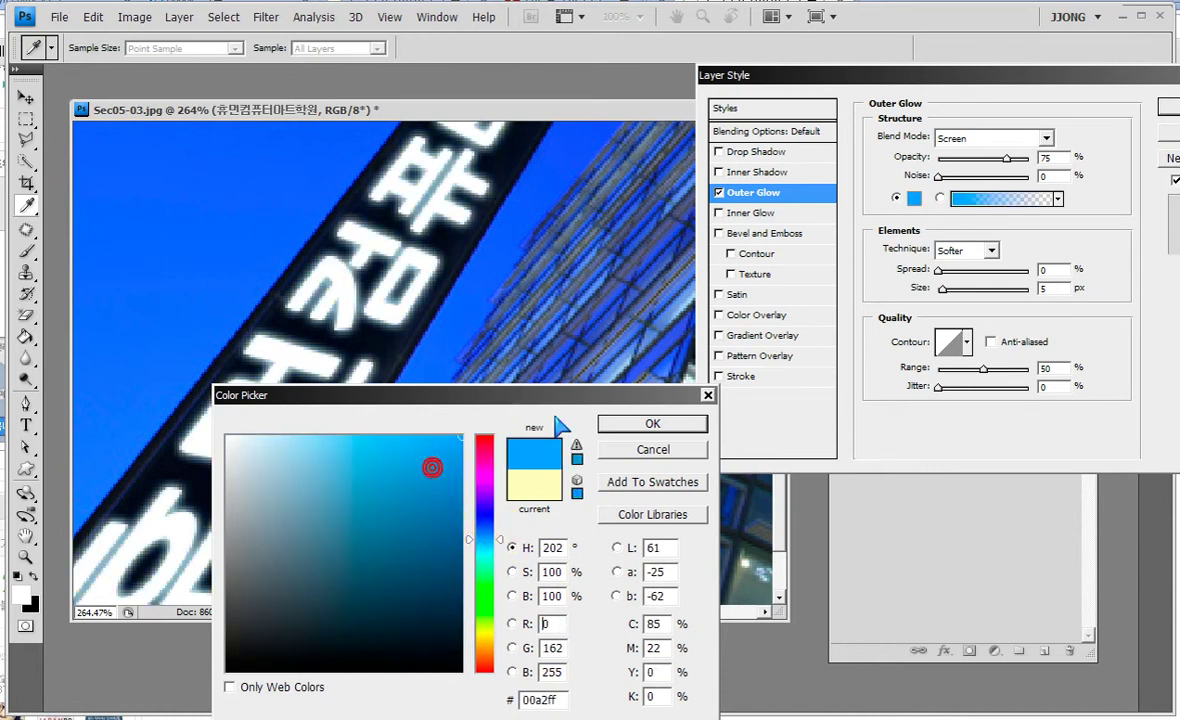
click(486, 561)
click(652, 423)
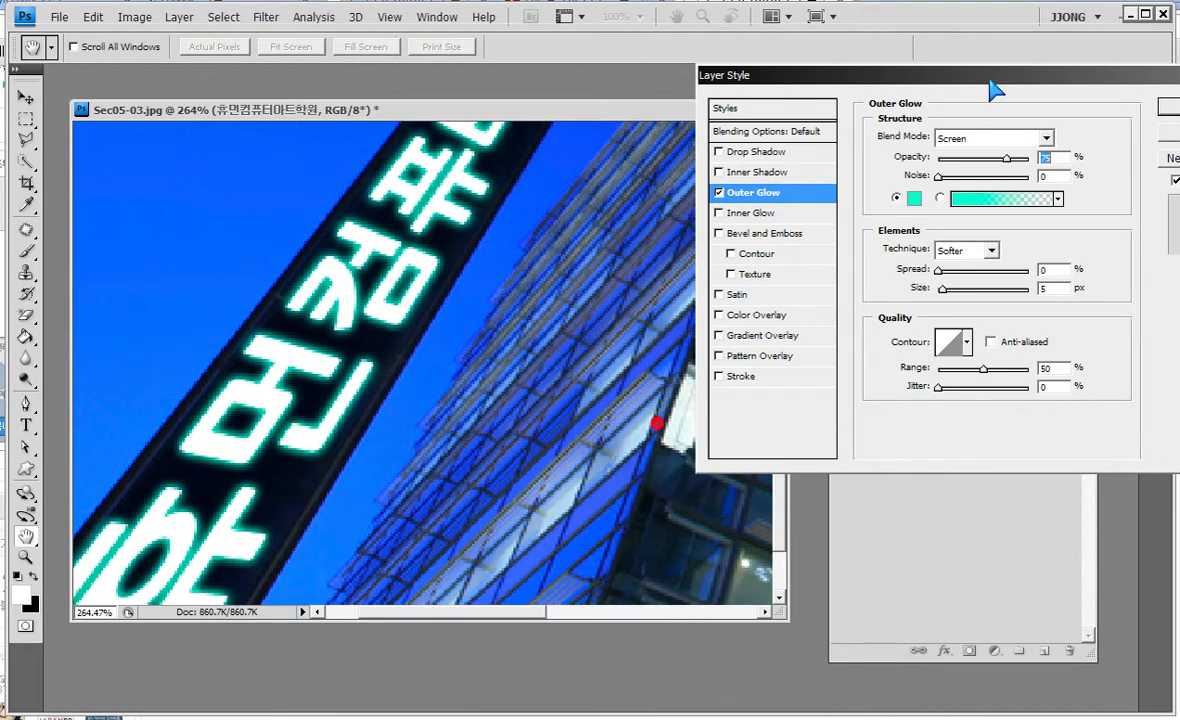
drag(943, 288, 944, 281)
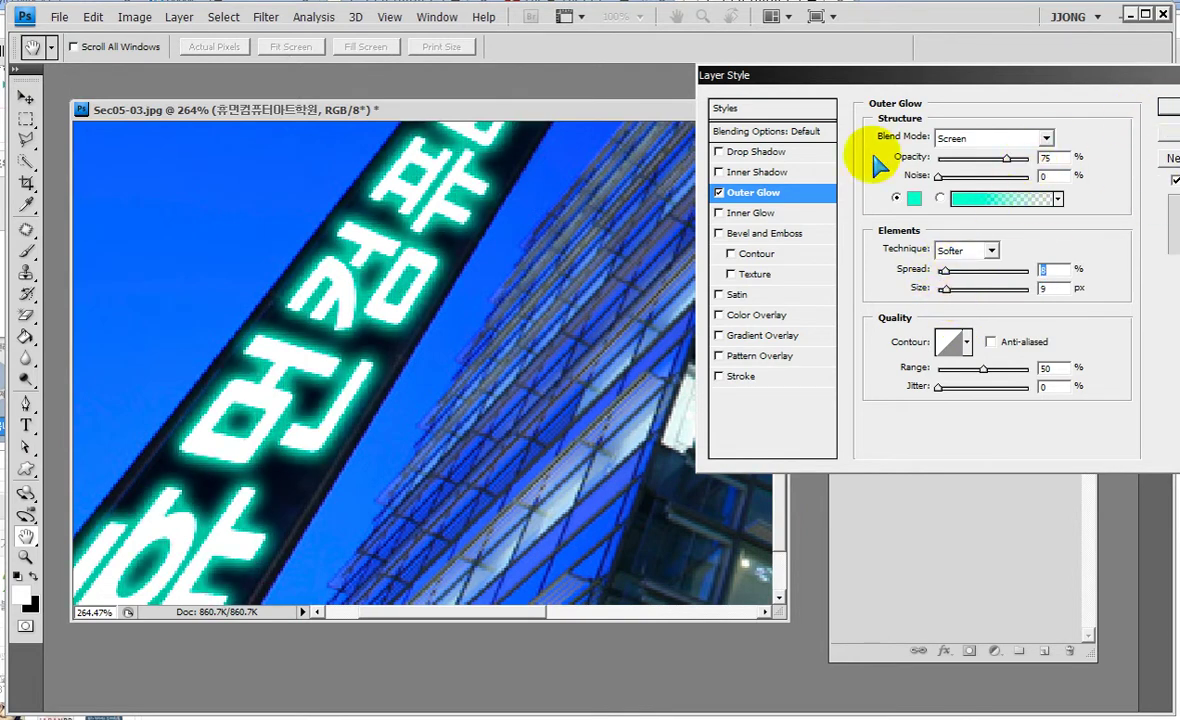
click(1168, 108)
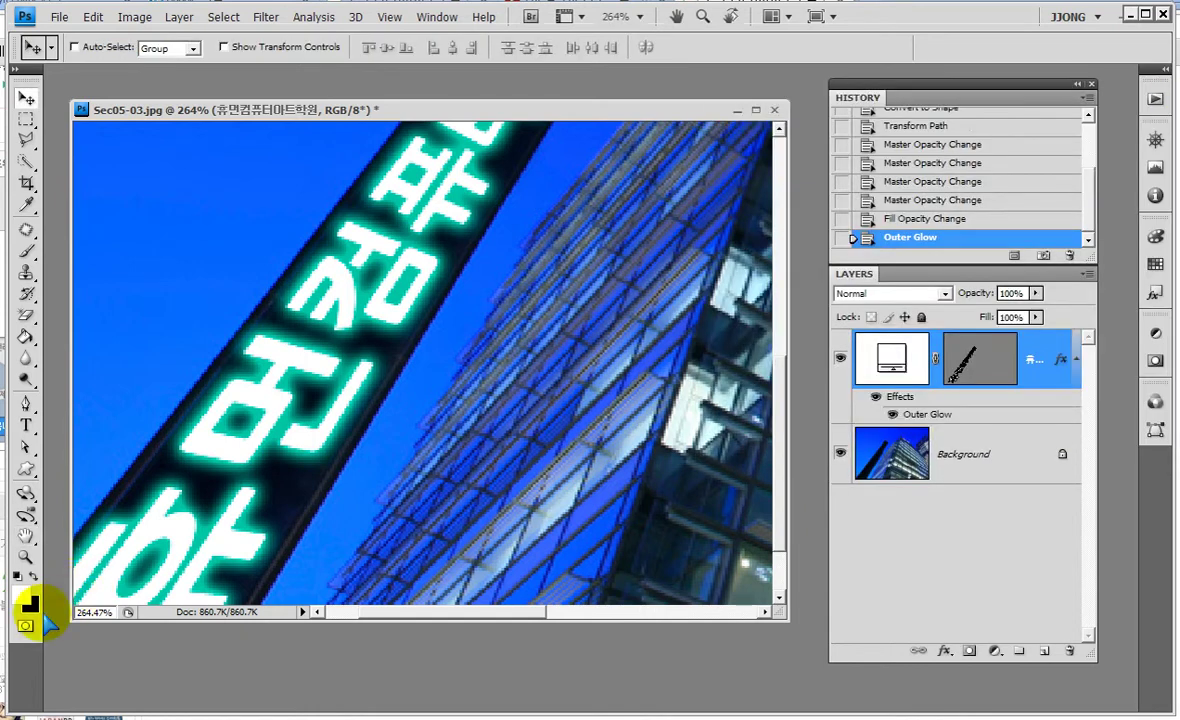
Keep the text layer's Opacity at 100% and set its Fill to 0%.
drag(102, 527, 176, 519)
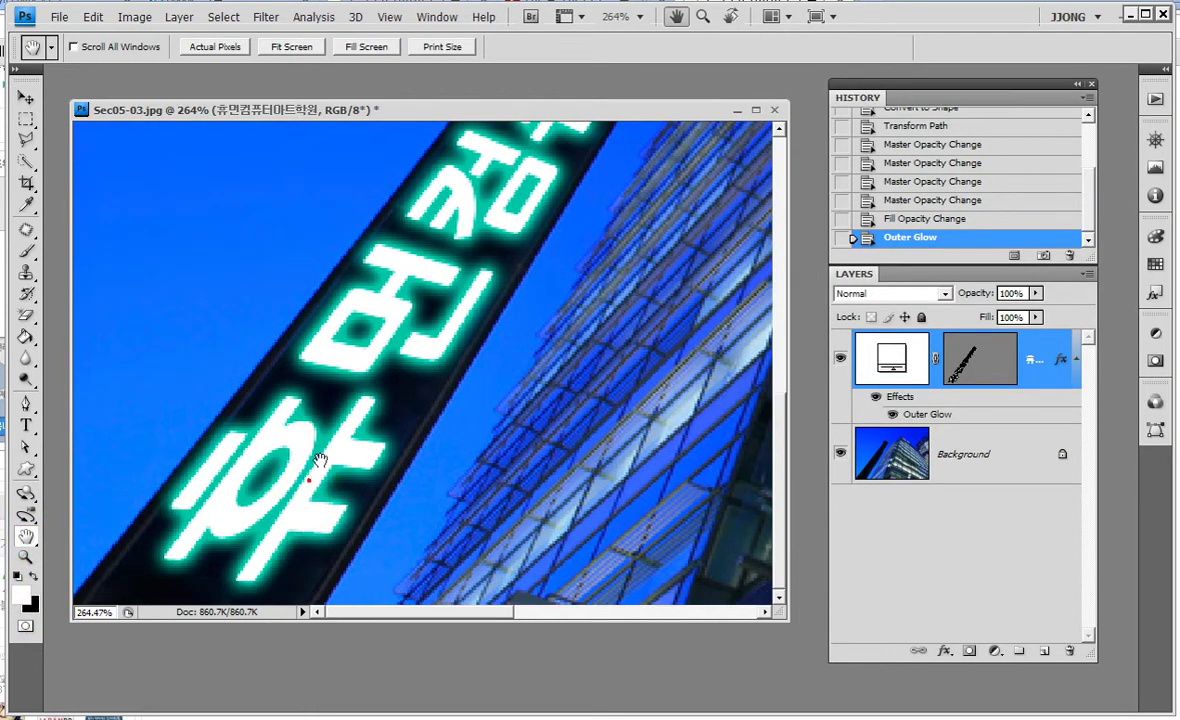
drag(311, 469, 285, 487)
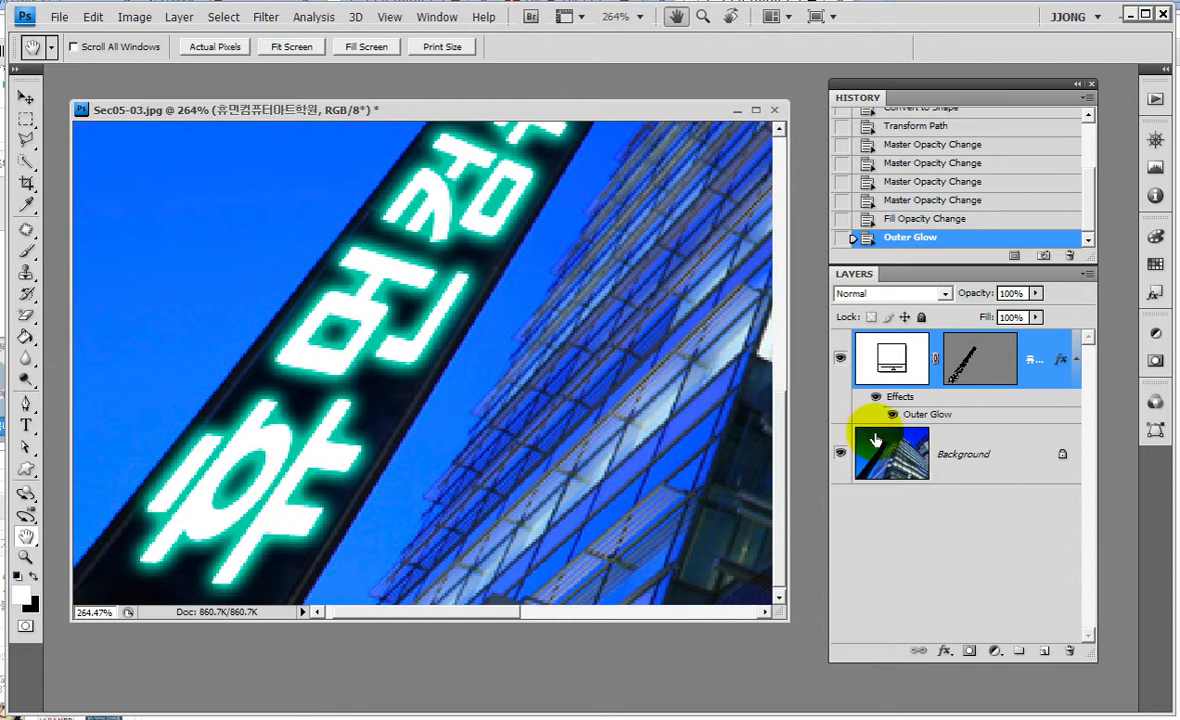
click(1036, 293)
drag(995, 314, 941, 311)
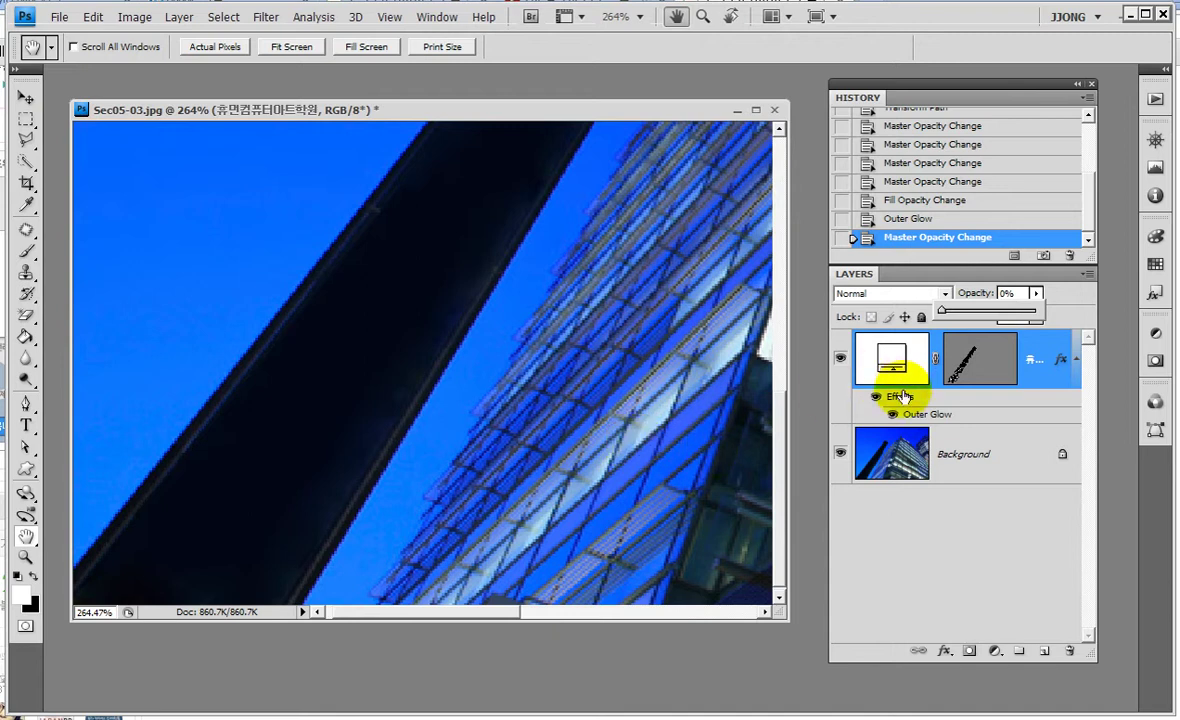
drag(941, 310, 1100, 312)
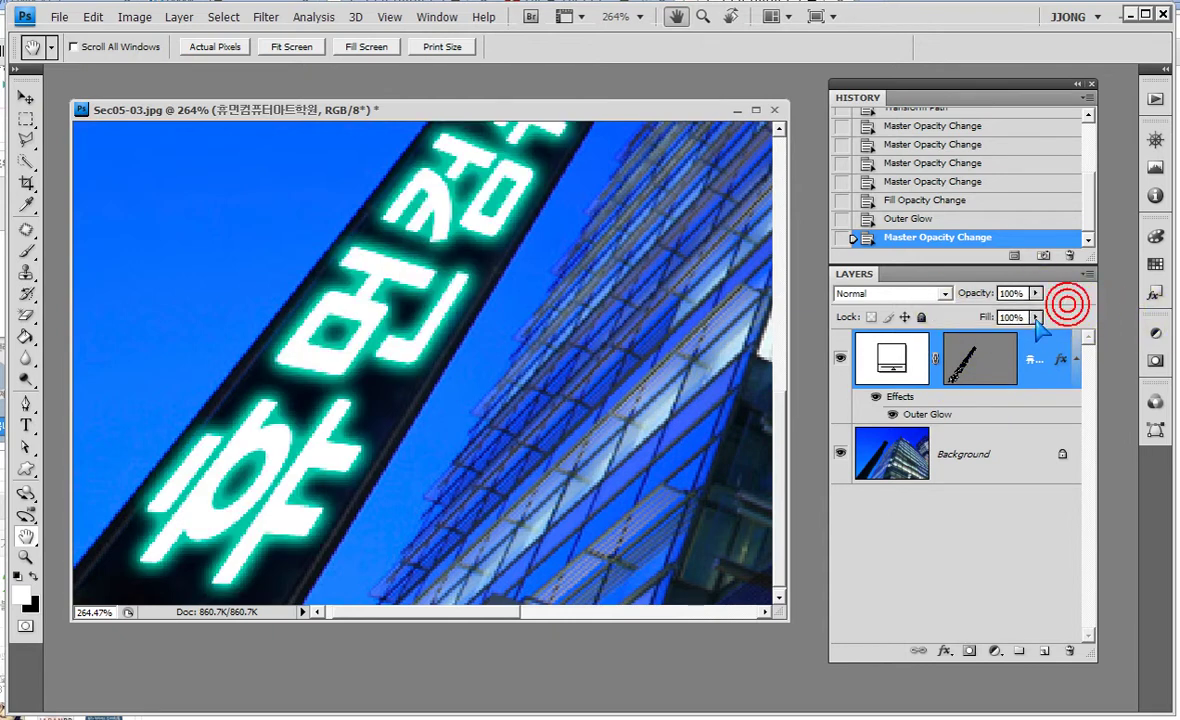
click(1036, 317)
drag(855, 345, 724, 343)
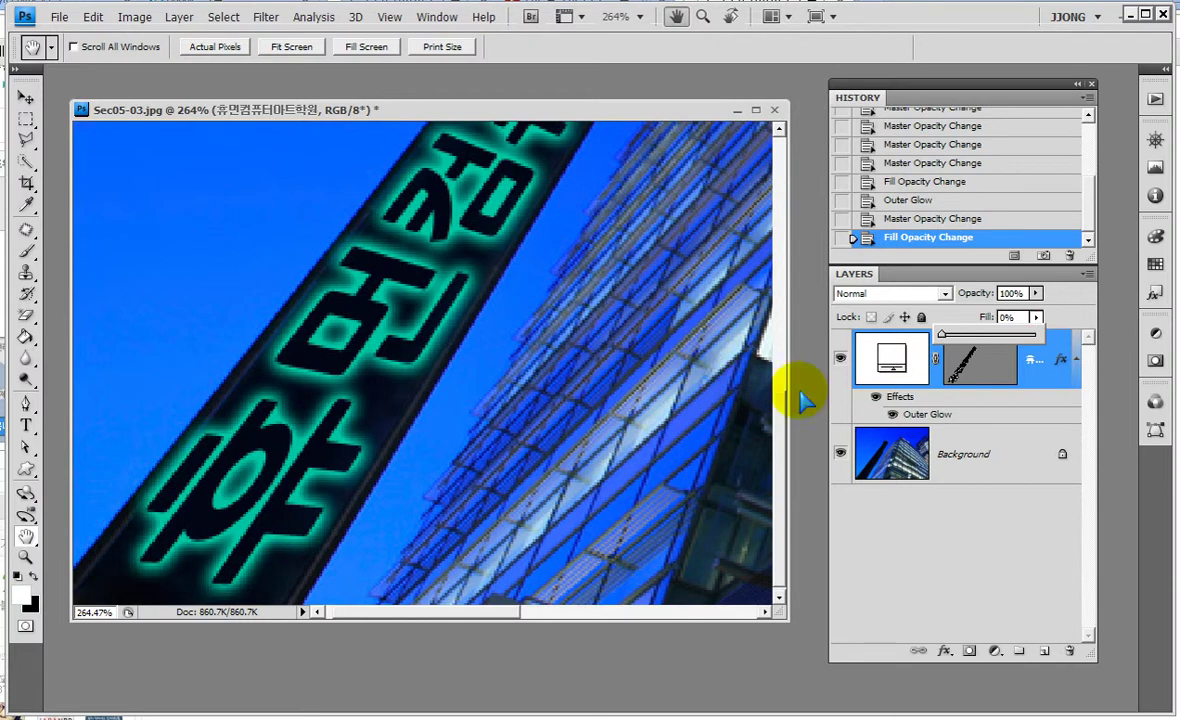
Hide the Background layer so only the turquoise glow shows on transparency.
click(840, 453)
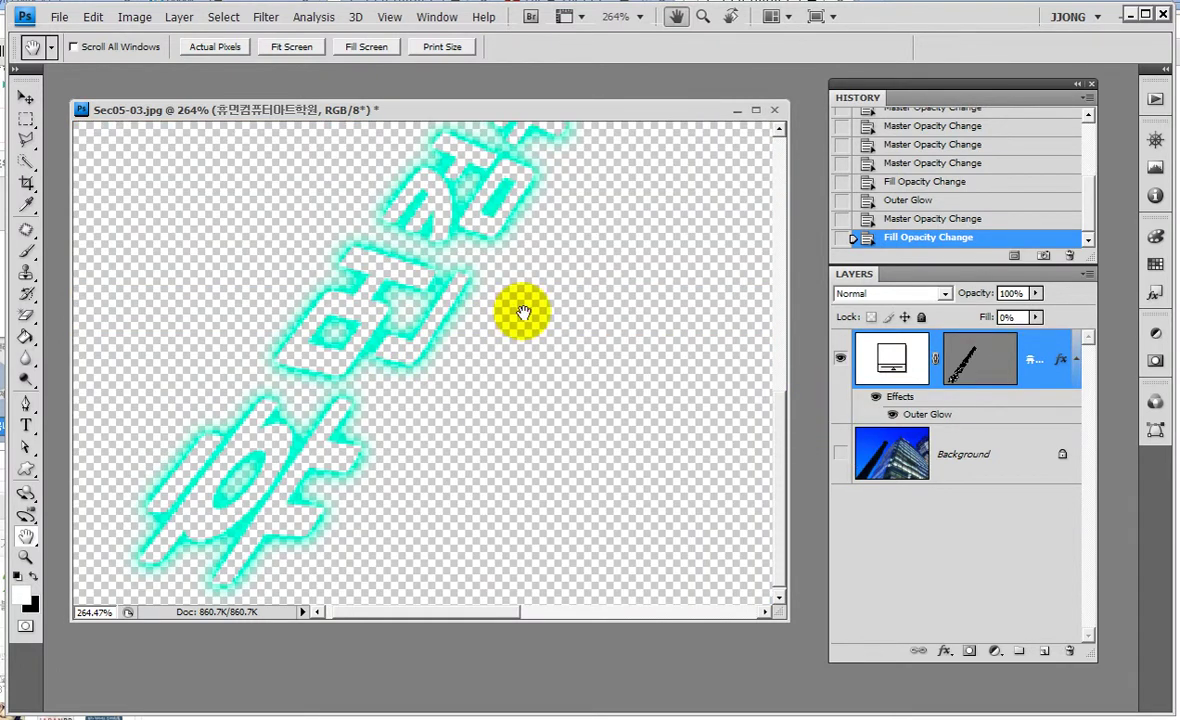
click(841, 455)
click(841, 455)
click(841, 455)
click(841, 455)
click(841, 455)
click(841, 455)
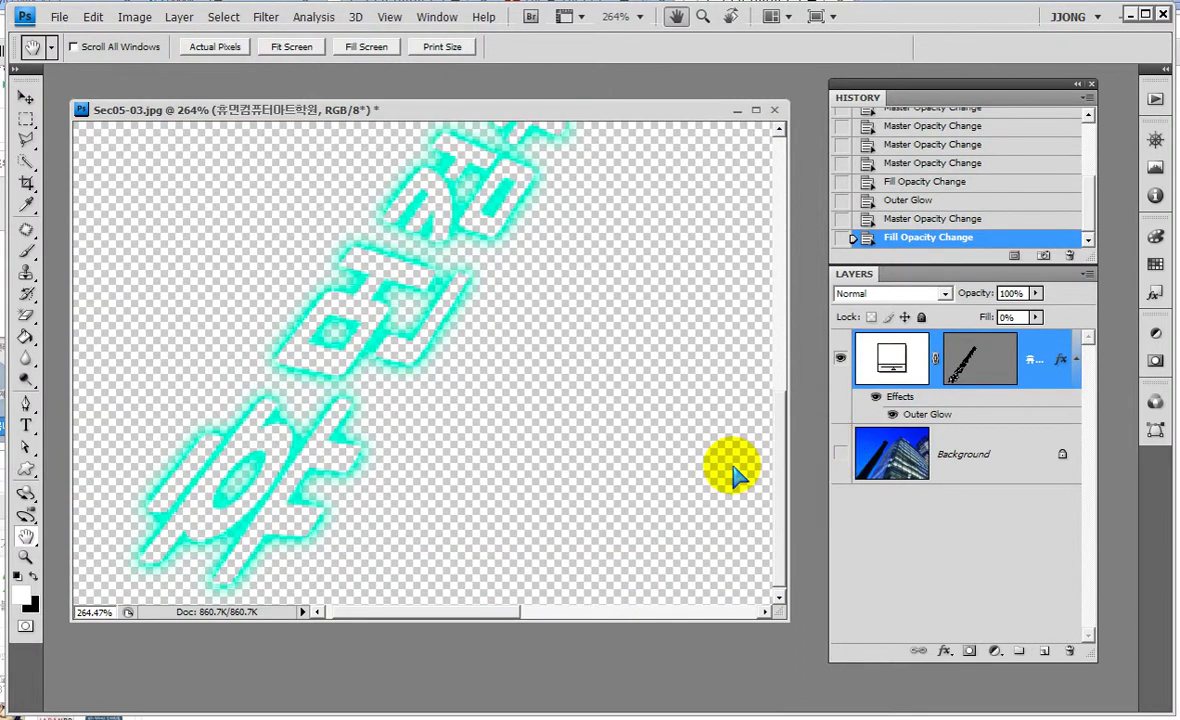